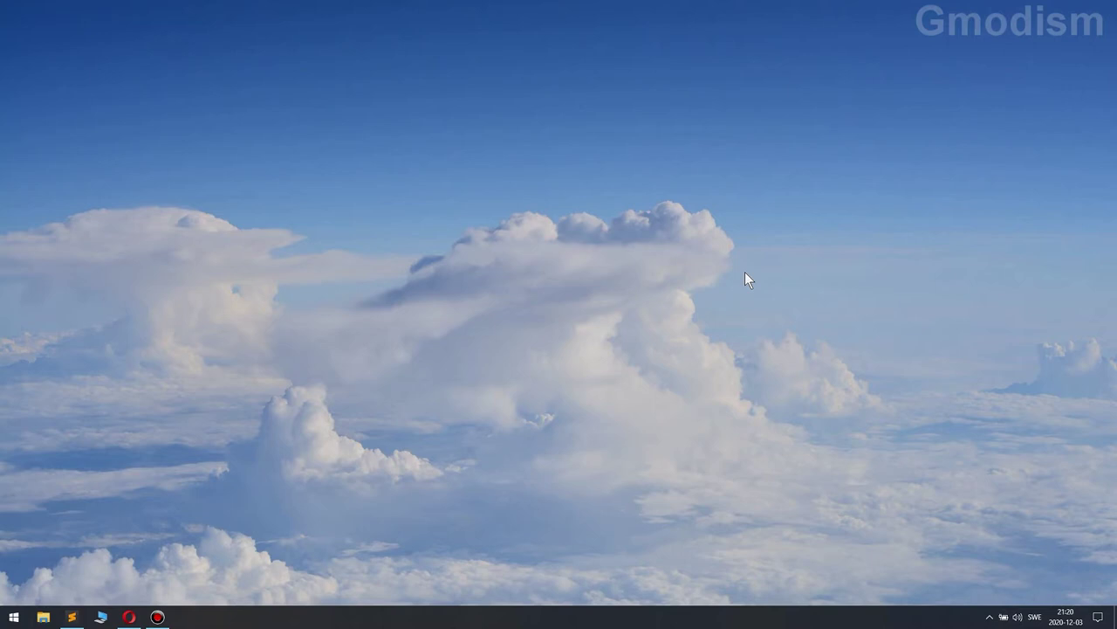
# Step: Open File Explorer at This PC with Win+E
pyautogui.press('super+e')
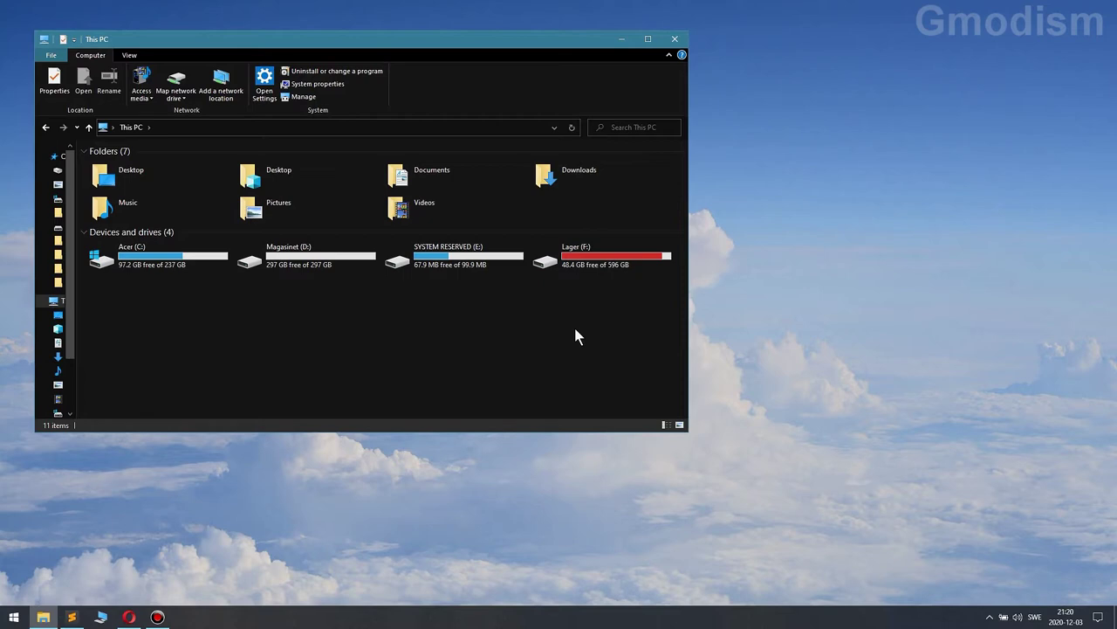
# Step: Compare the Acer (C:), Magasinet (D:) and Lager (F:) drives, then bring up Lager (F:)'s shortcut menu
pyautogui.click(155, 258)
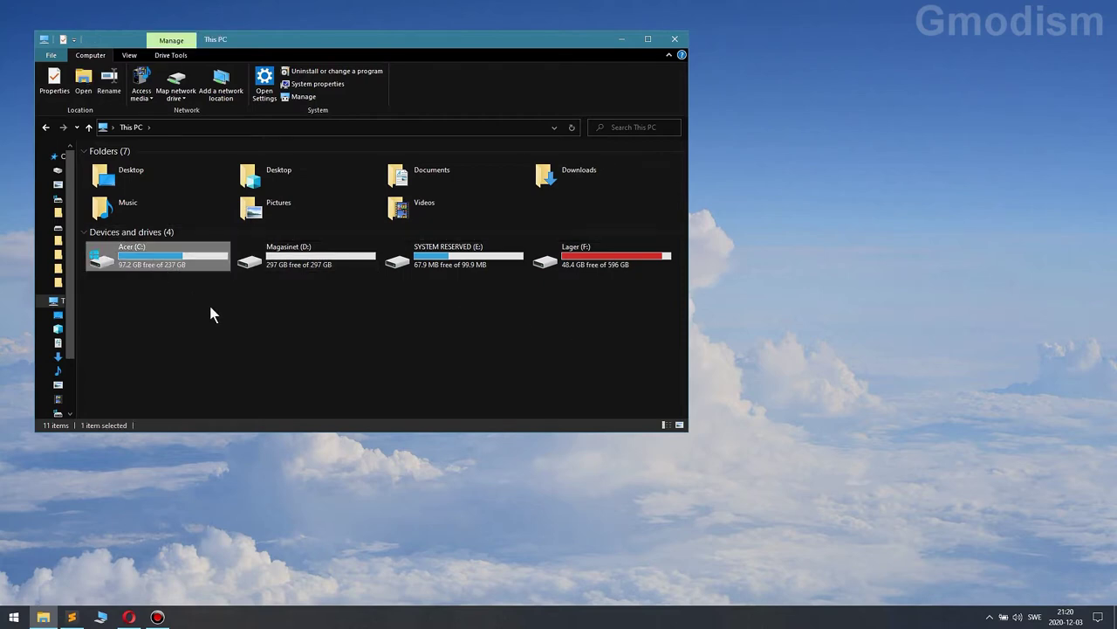
pyautogui.click(211, 306)
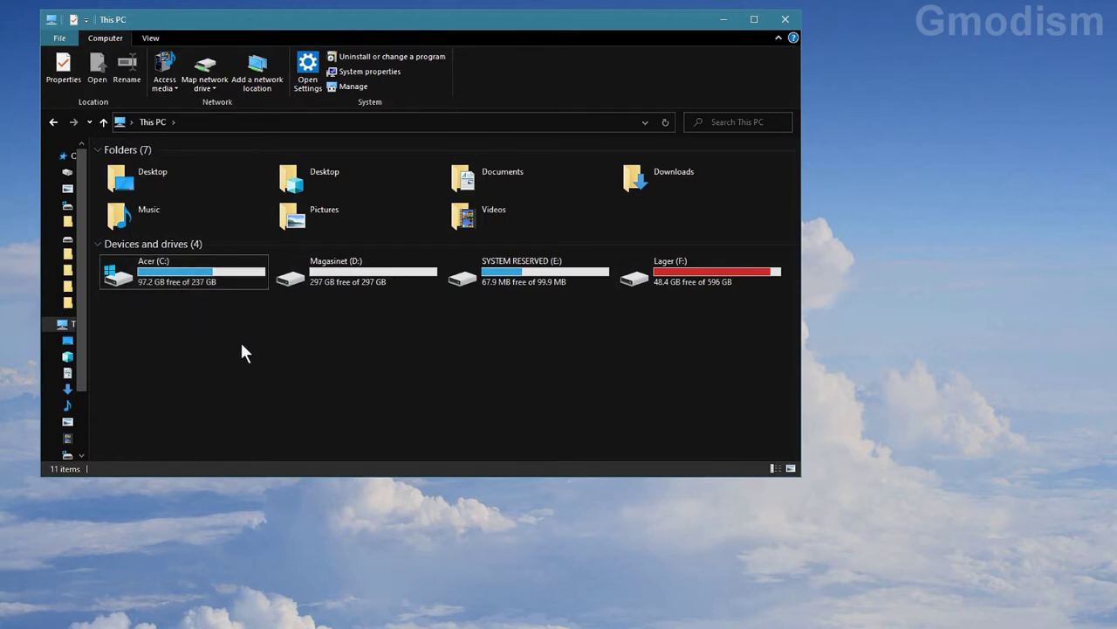
pyautogui.click(192, 284)
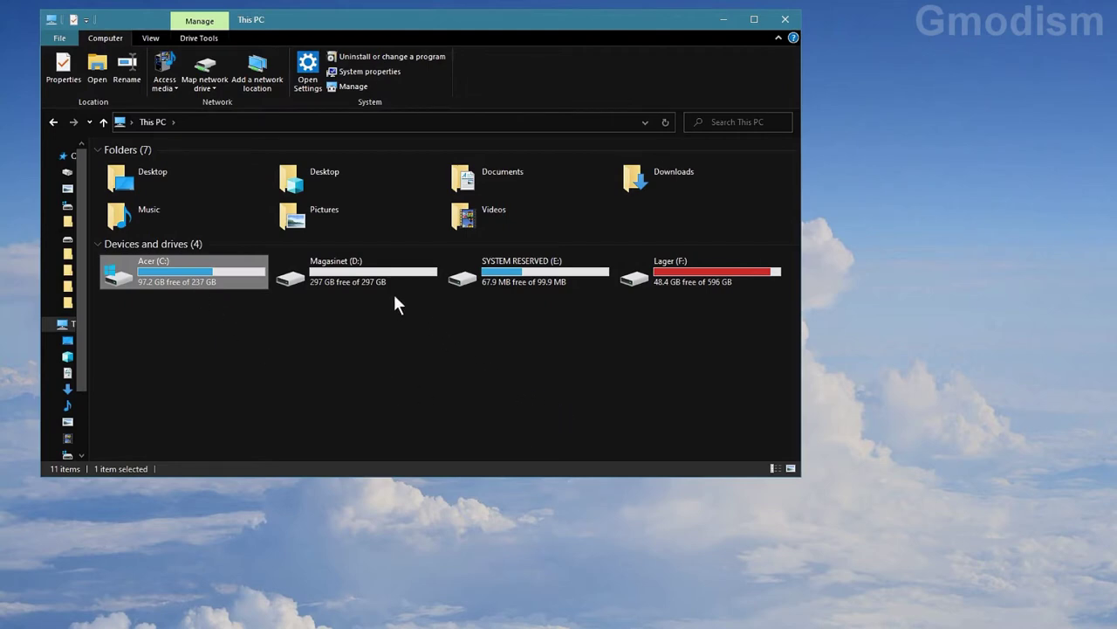
pyautogui.click(365, 281)
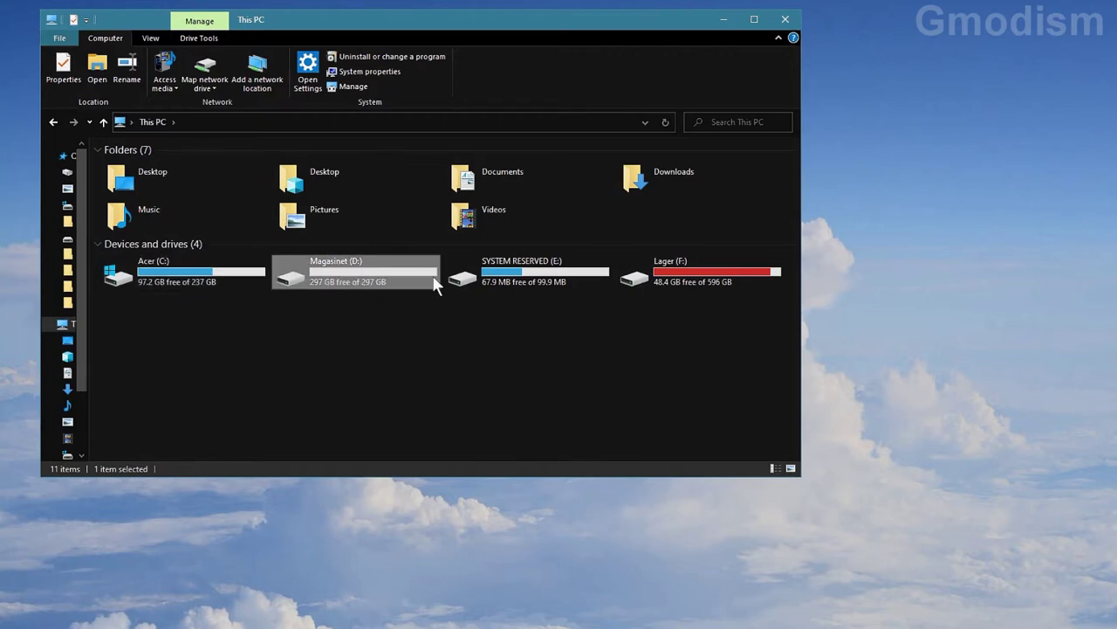
pyautogui.click(733, 278)
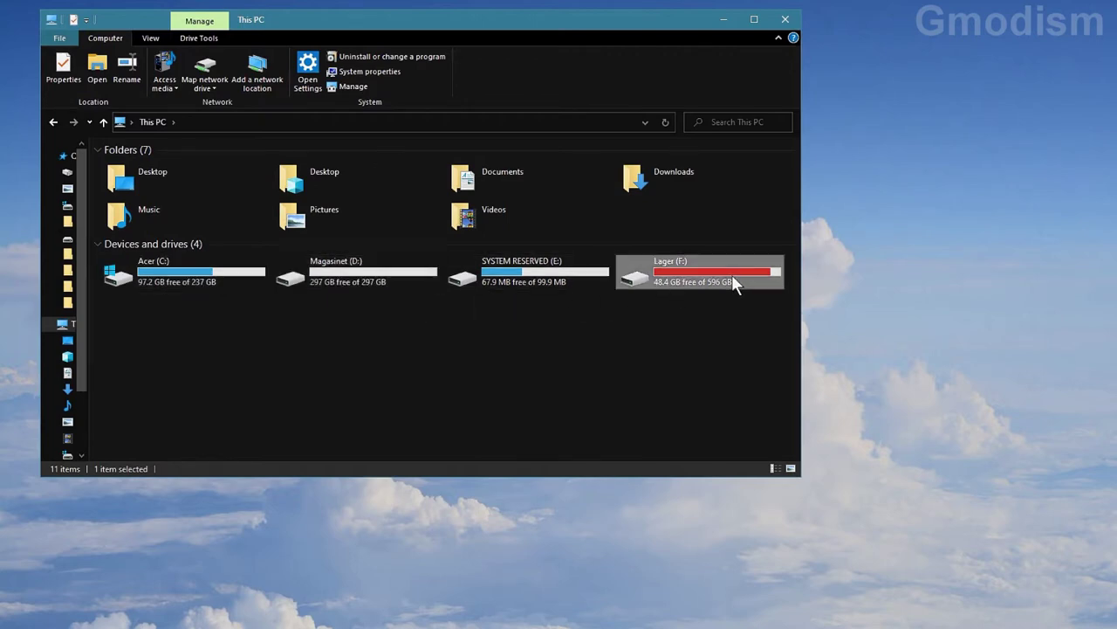
pyautogui.click(696, 318)
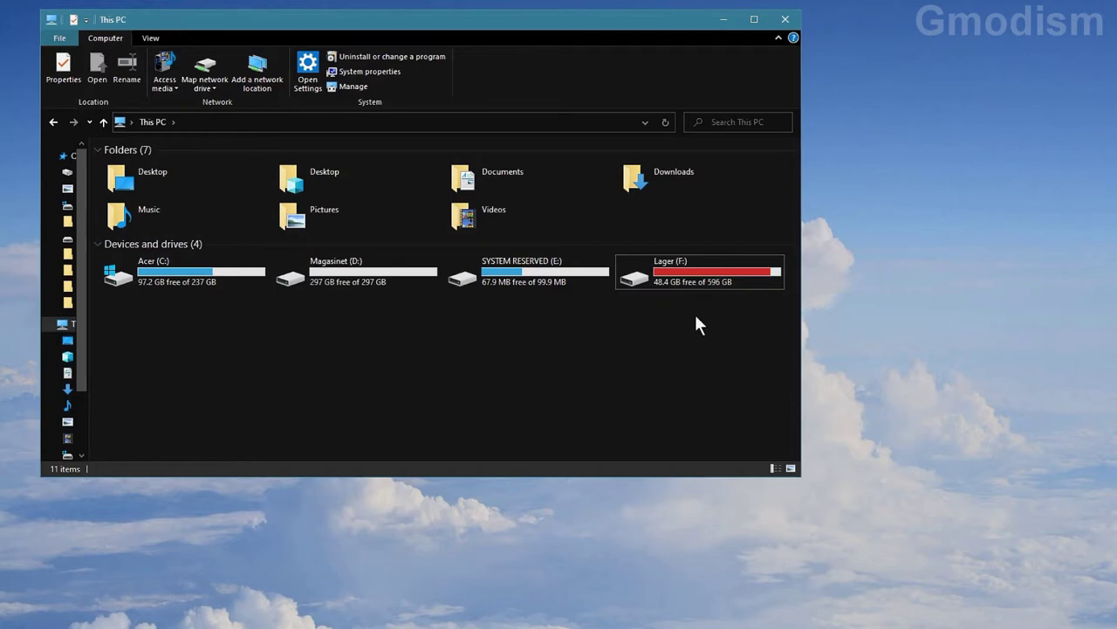
pyautogui.click(695, 274)
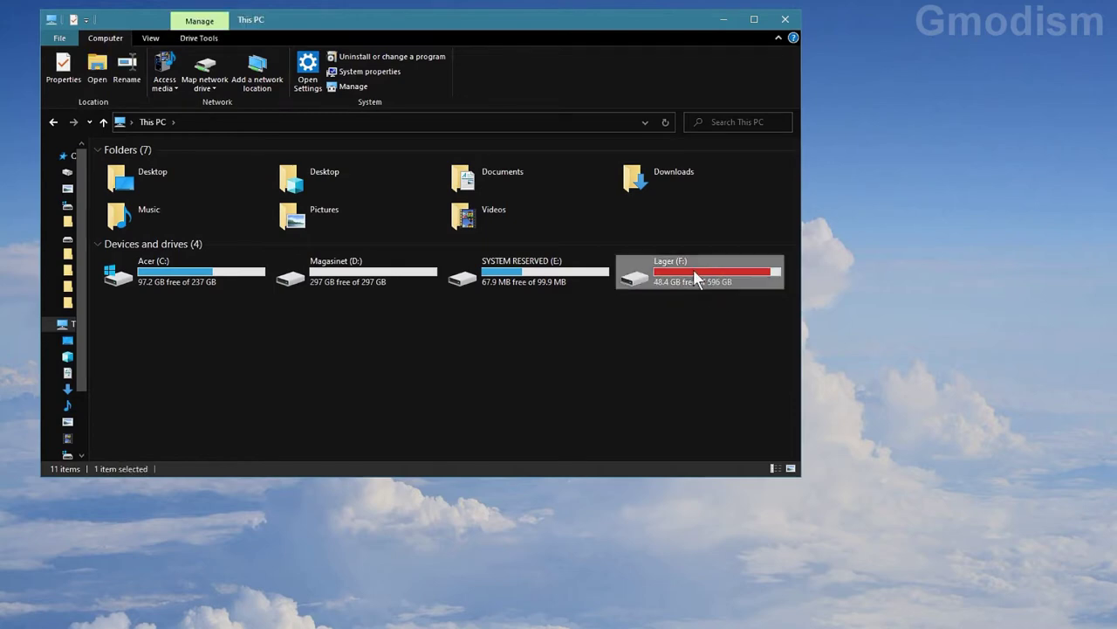
pyautogui.rightClick(696, 275)
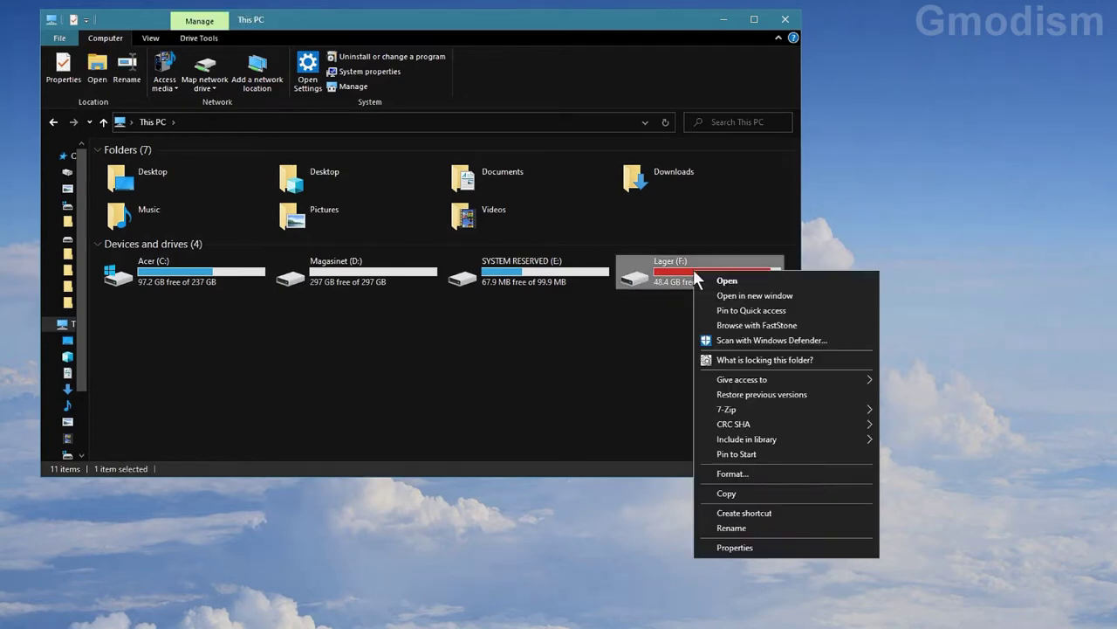
# Step: Disable content indexing on Lager (F:) for the drive and all its subfolders and files
pyautogui.click(756, 546)
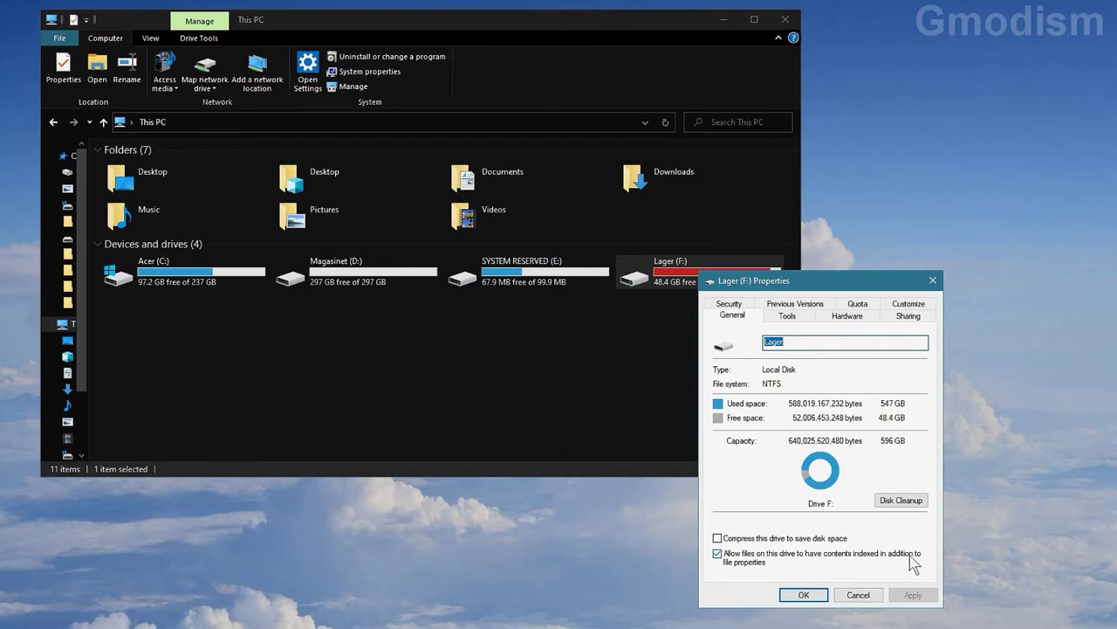
pyautogui.click(718, 553)
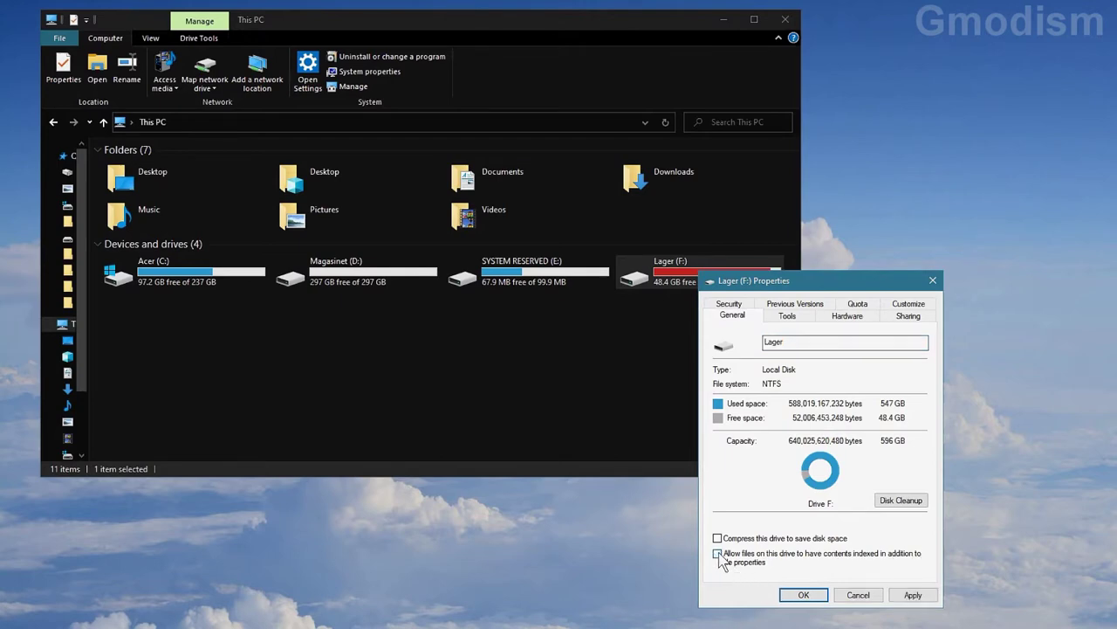
pyautogui.click(914, 594)
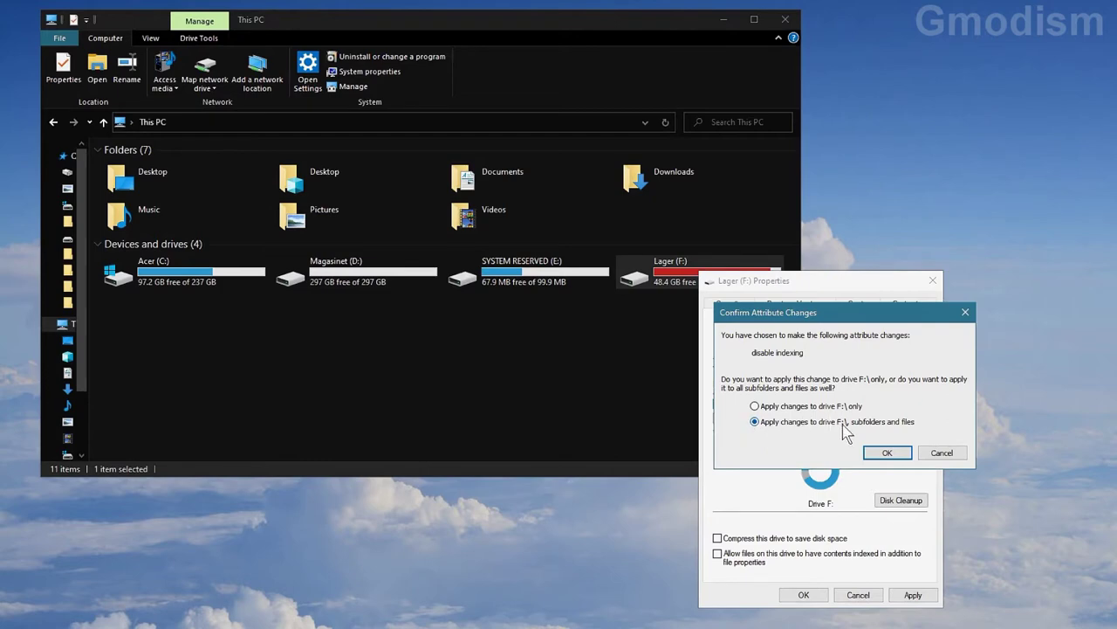
pyautogui.click(897, 458)
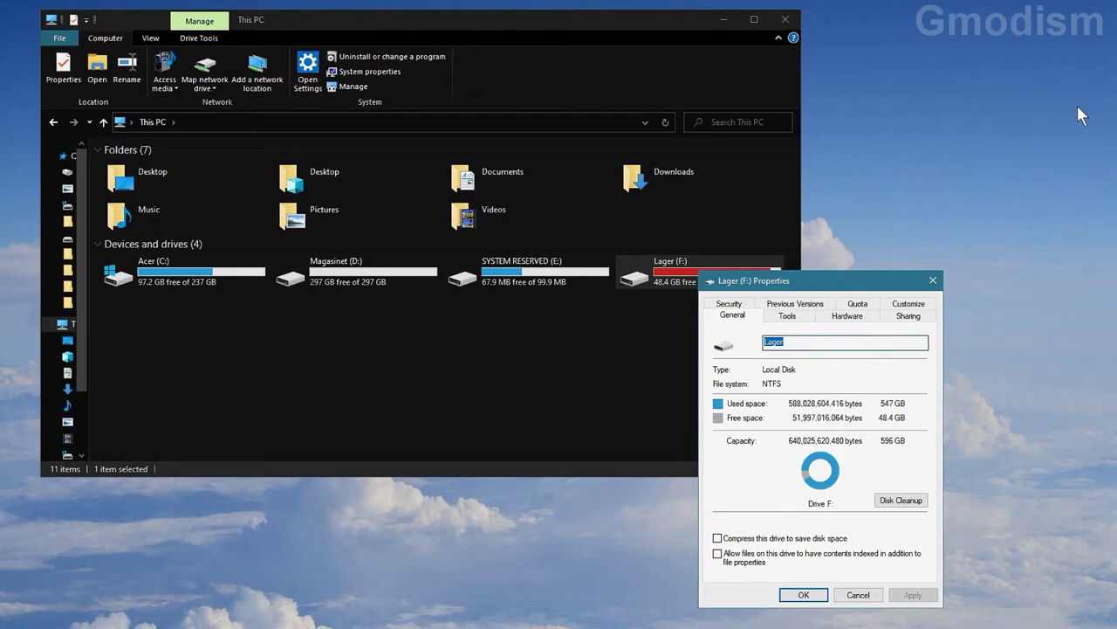
# Step: Close Lager (F:)'s properties and disable content indexing on Magasinet (D:) and all its contents
pyautogui.click(805, 596)
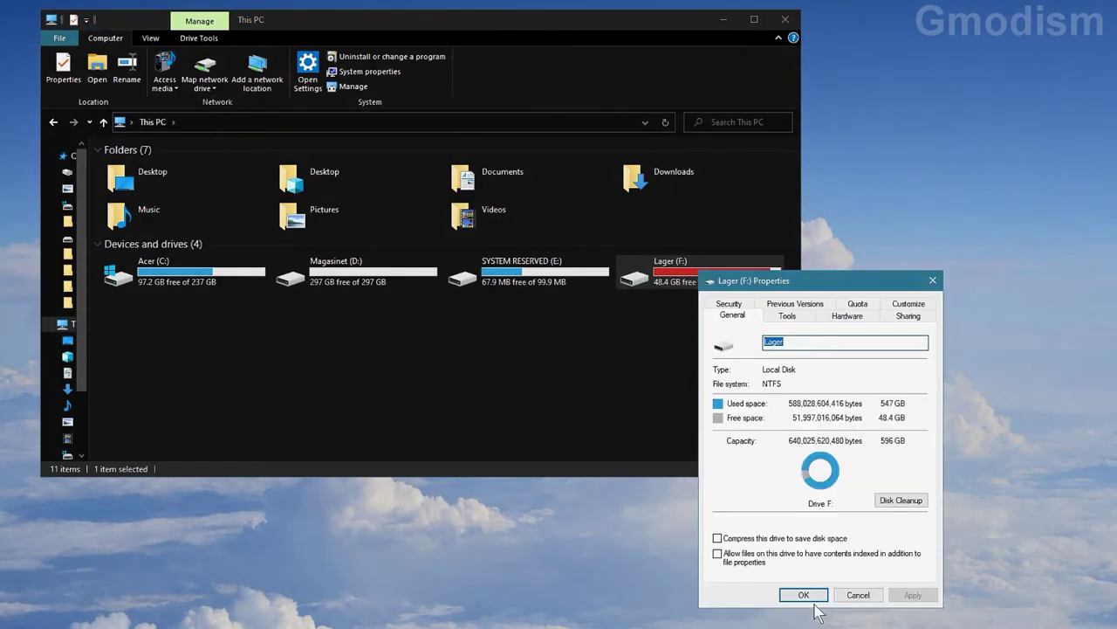
pyautogui.click(811, 600)
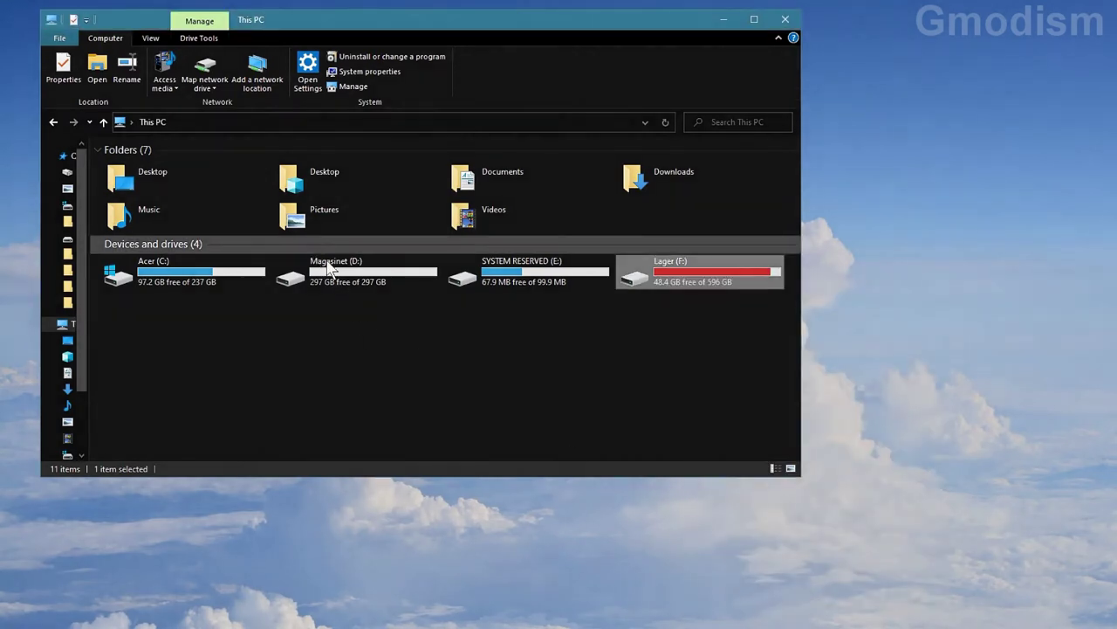
pyautogui.click(364, 284)
pyautogui.rightClick(364, 282)
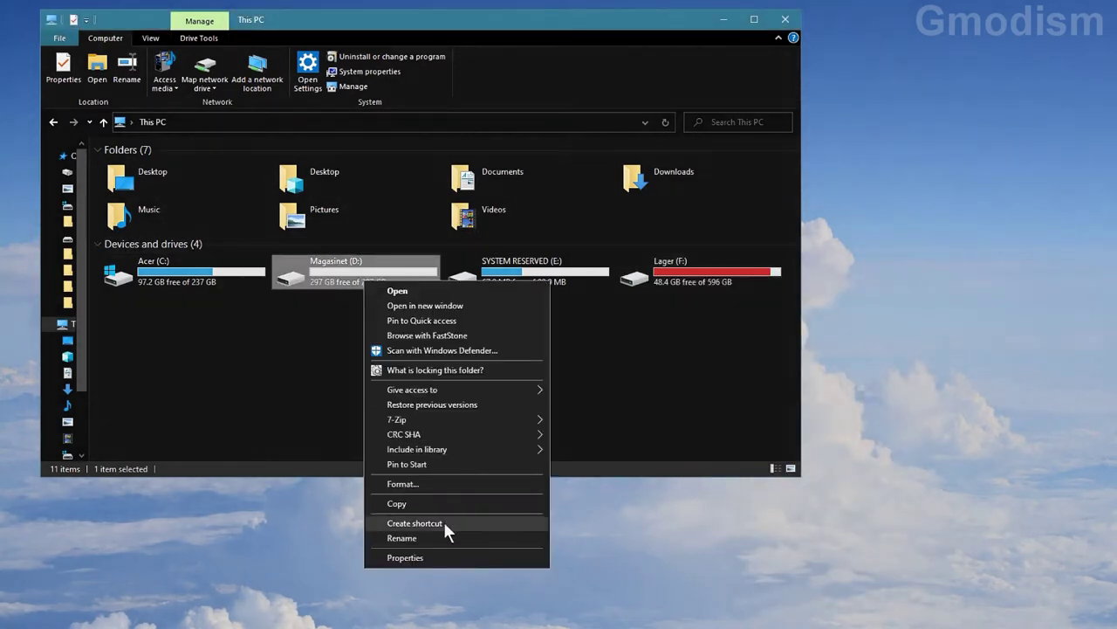
pyautogui.click(420, 568)
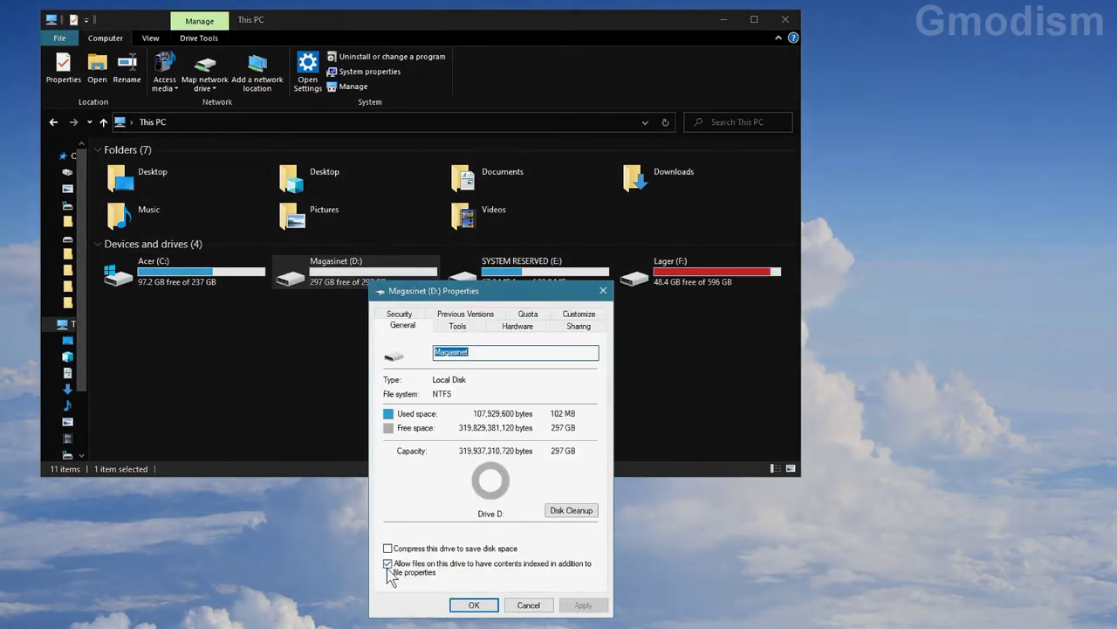
pyautogui.click(388, 565)
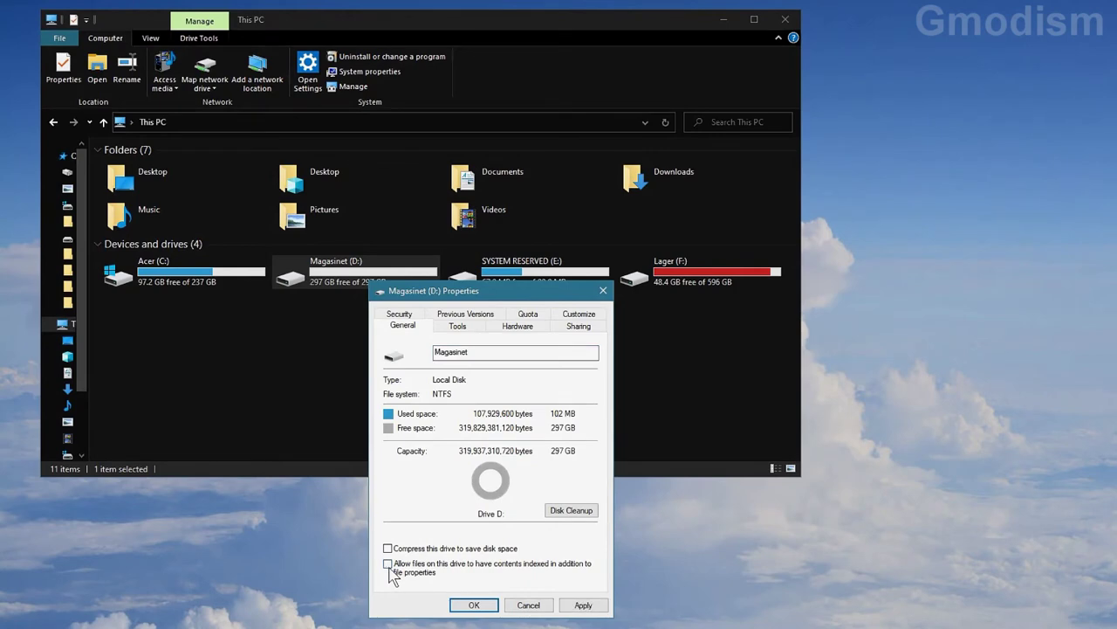
pyautogui.click(582, 605)
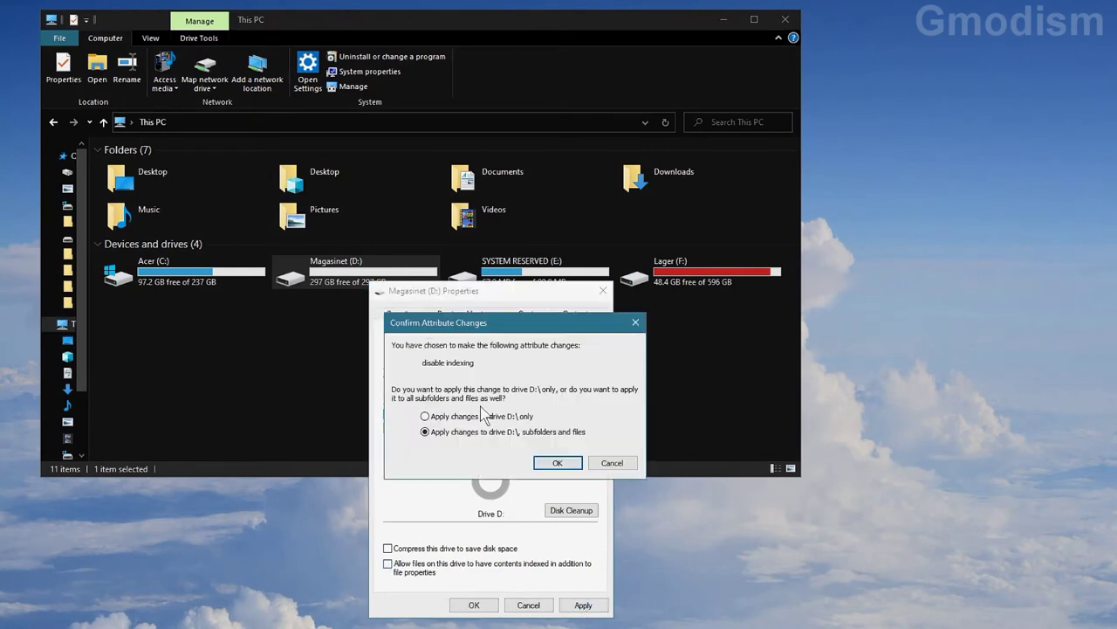
pyautogui.click(552, 464)
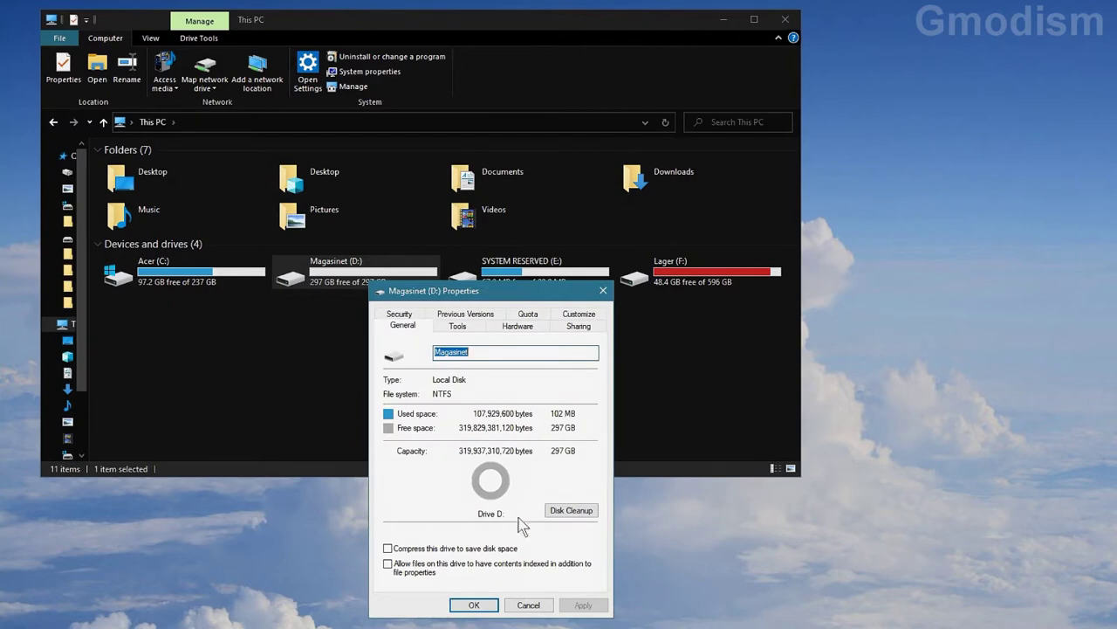
pyautogui.click(478, 606)
pyautogui.click(487, 390)
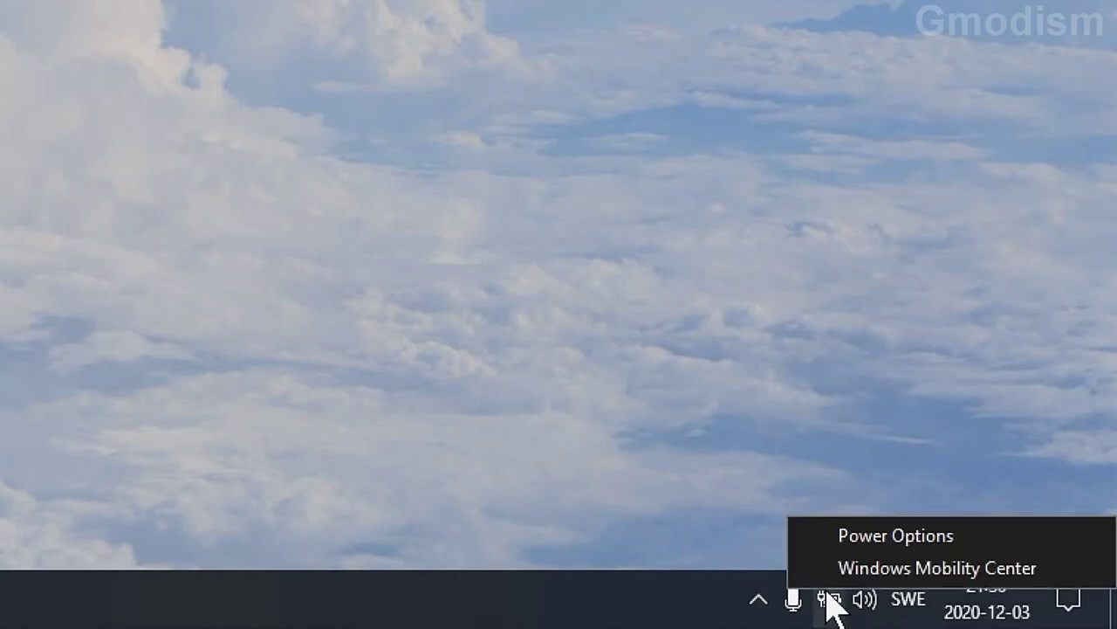
# Step: Open Power Options and the advanced power settings for My Custom Plan 1
pyautogui.click(903, 541)
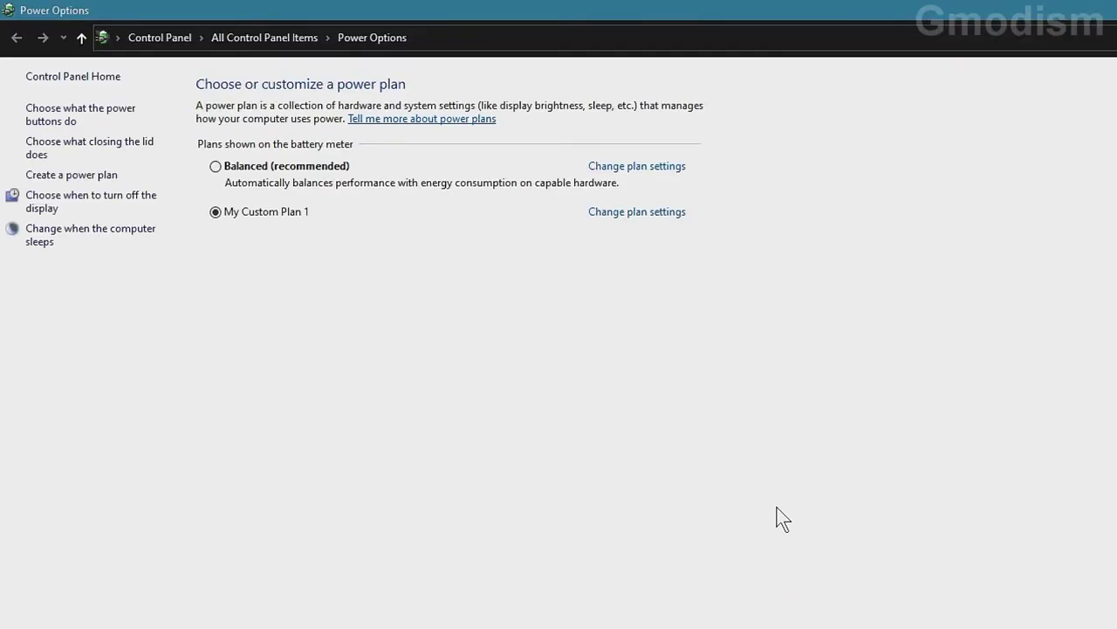
pyautogui.click(634, 214)
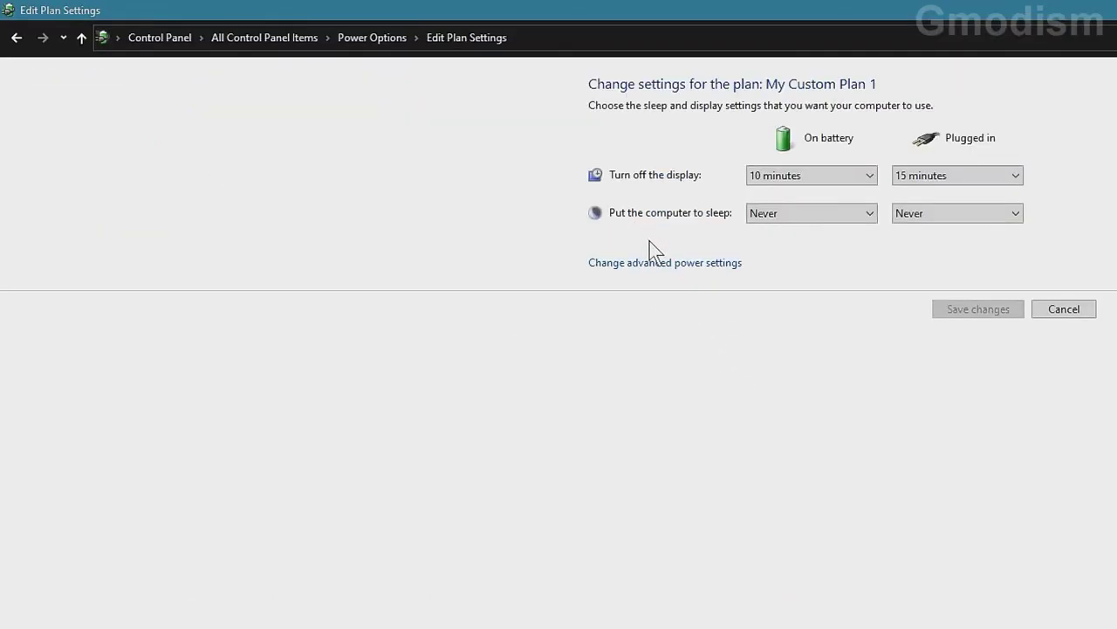
pyautogui.click(667, 266)
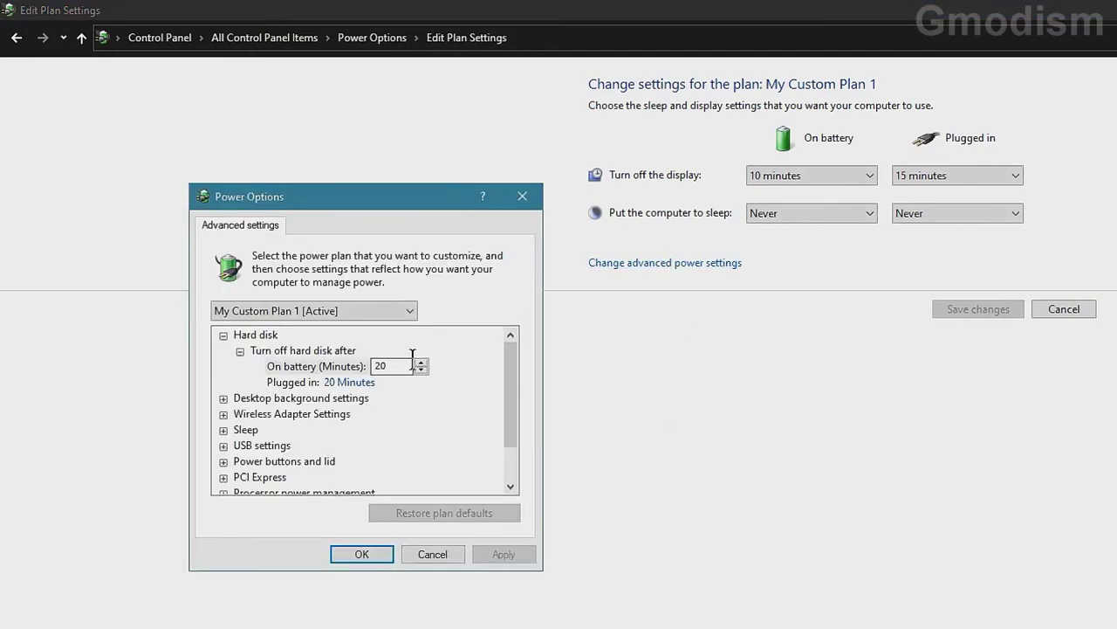
# Step: Set Turn off hard disk after to 1 minute for both On battery and Plugged in
pyautogui.click(240, 350)
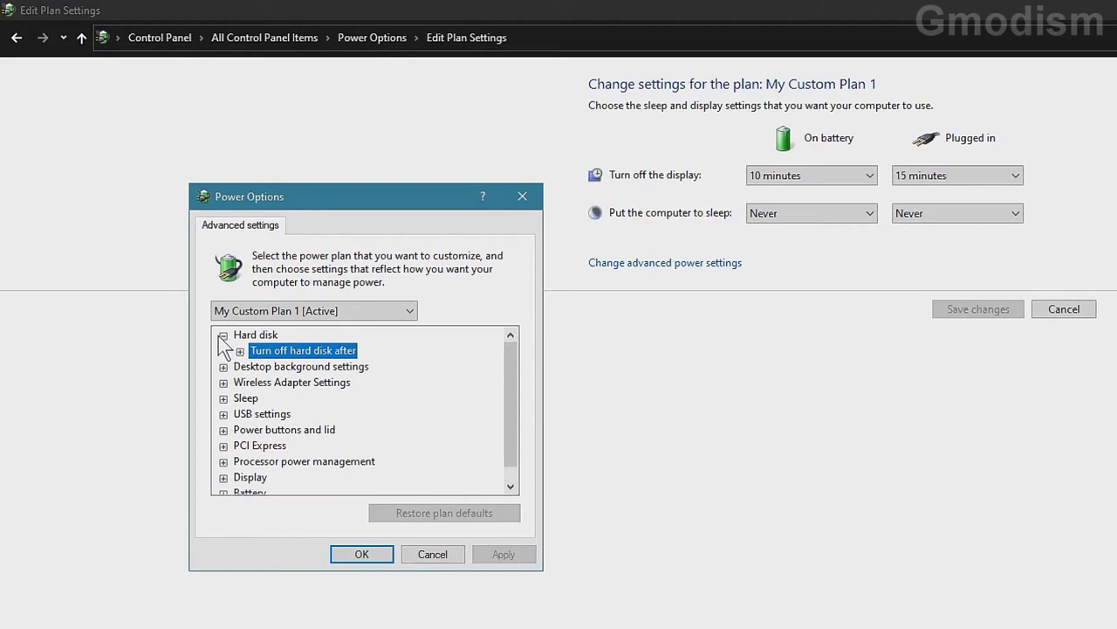
pyautogui.click(222, 335)
pyautogui.click(223, 336)
pyautogui.click(240, 350)
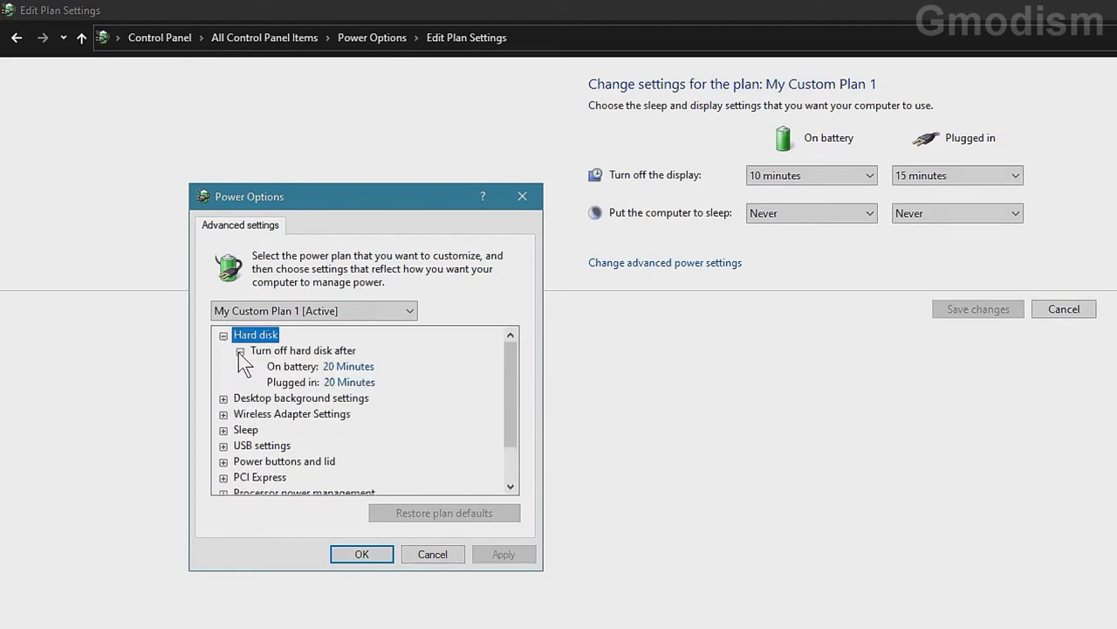
pyautogui.click(349, 366)
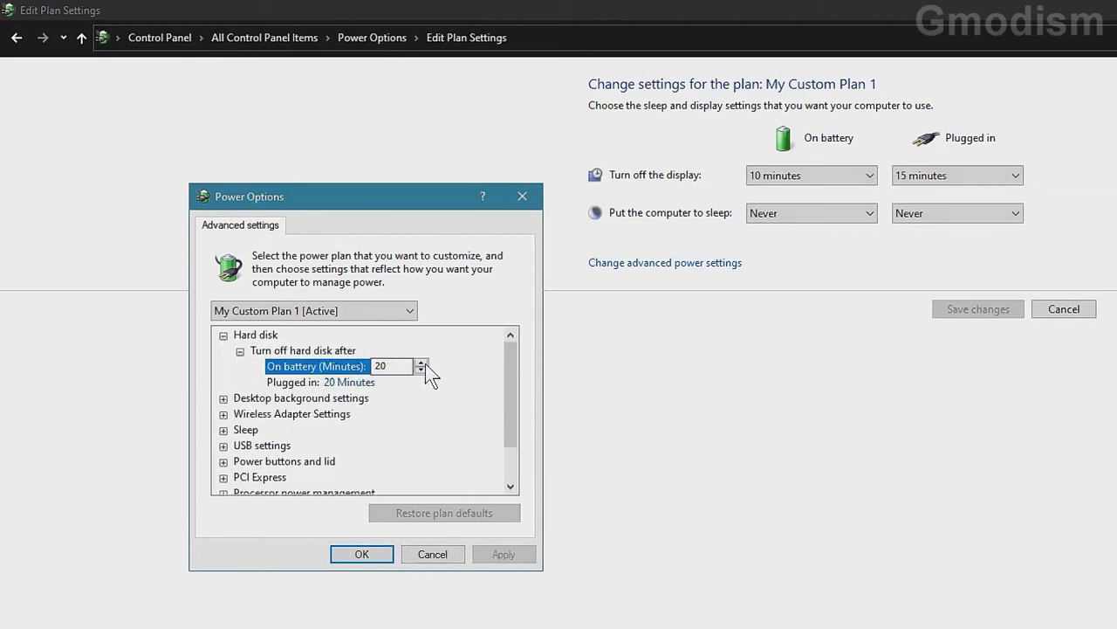
pyautogui.doubleClick(380, 366)
pyautogui.write('1')
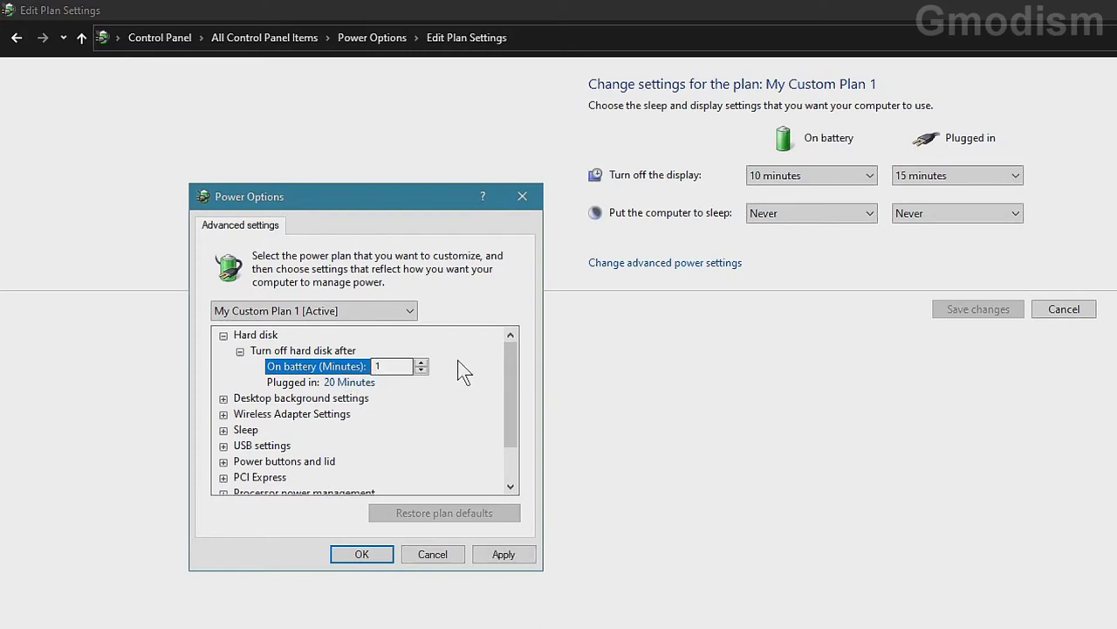
pyautogui.click(457, 382)
pyautogui.write('5')
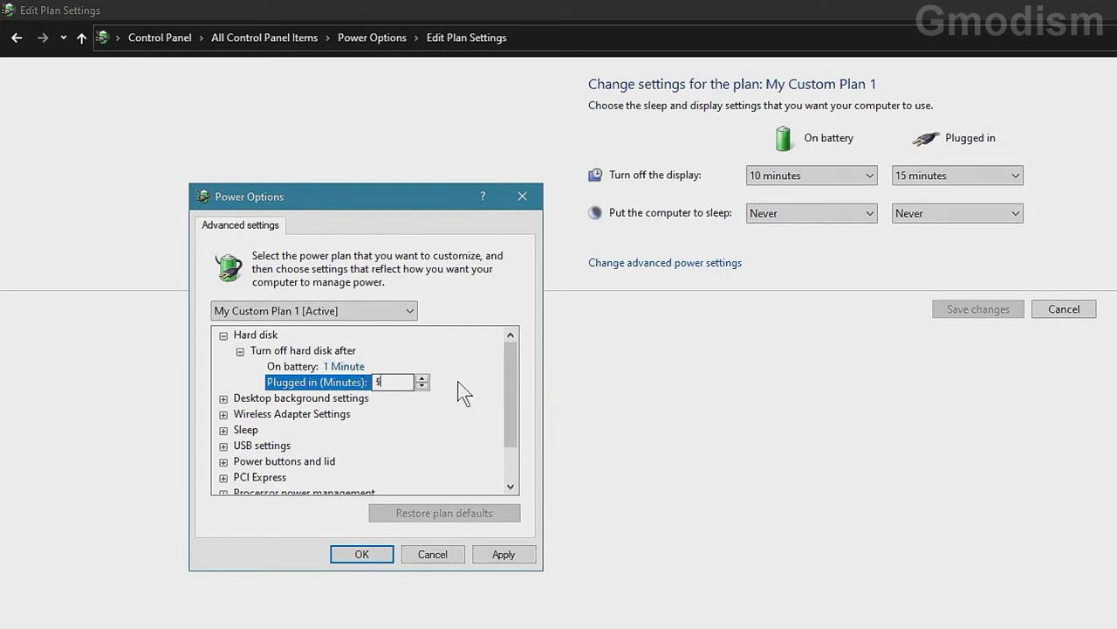
pyautogui.click(422, 385)
pyautogui.click(422, 385)
pyautogui.click(423, 385)
pyautogui.click(423, 385)
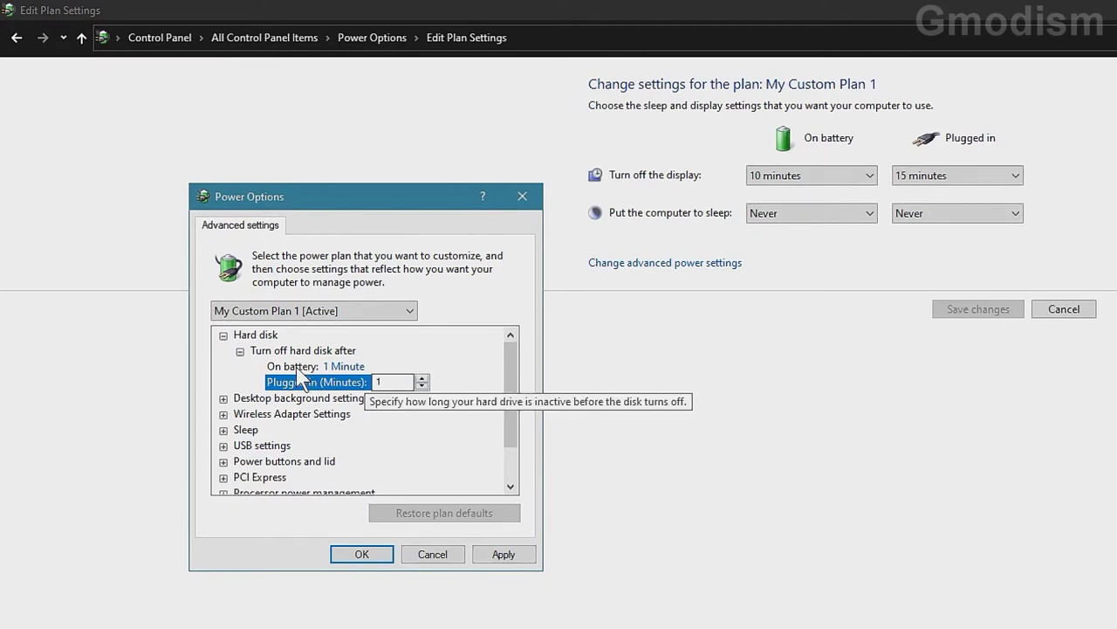
# Step: Apply the new hard disk timeouts and close the power settings windows
pyautogui.click(490, 553)
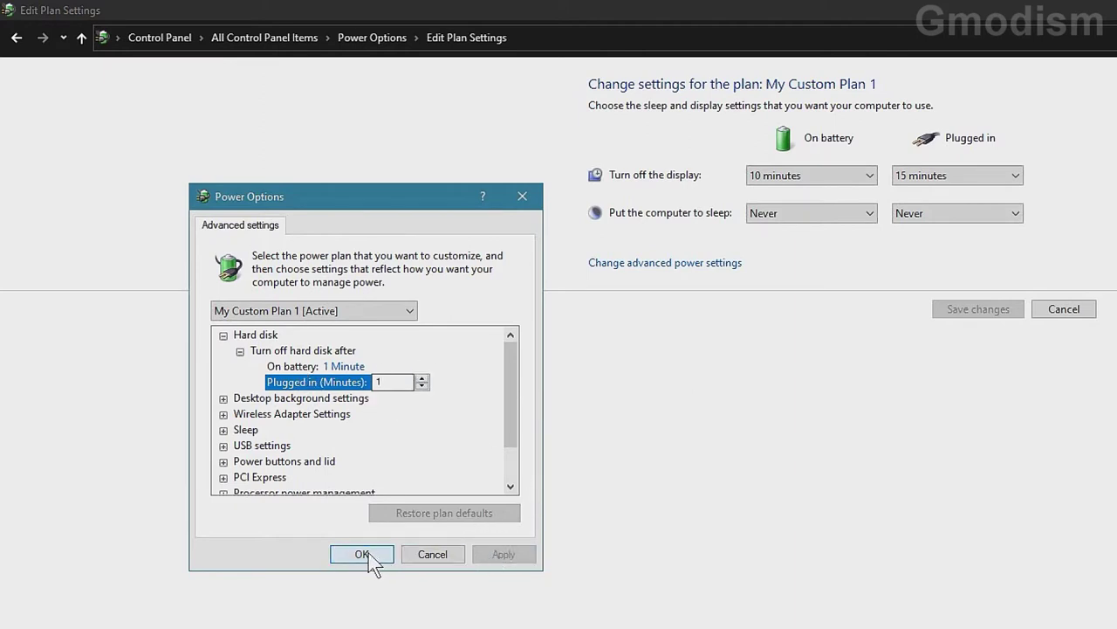
pyautogui.click(363, 555)
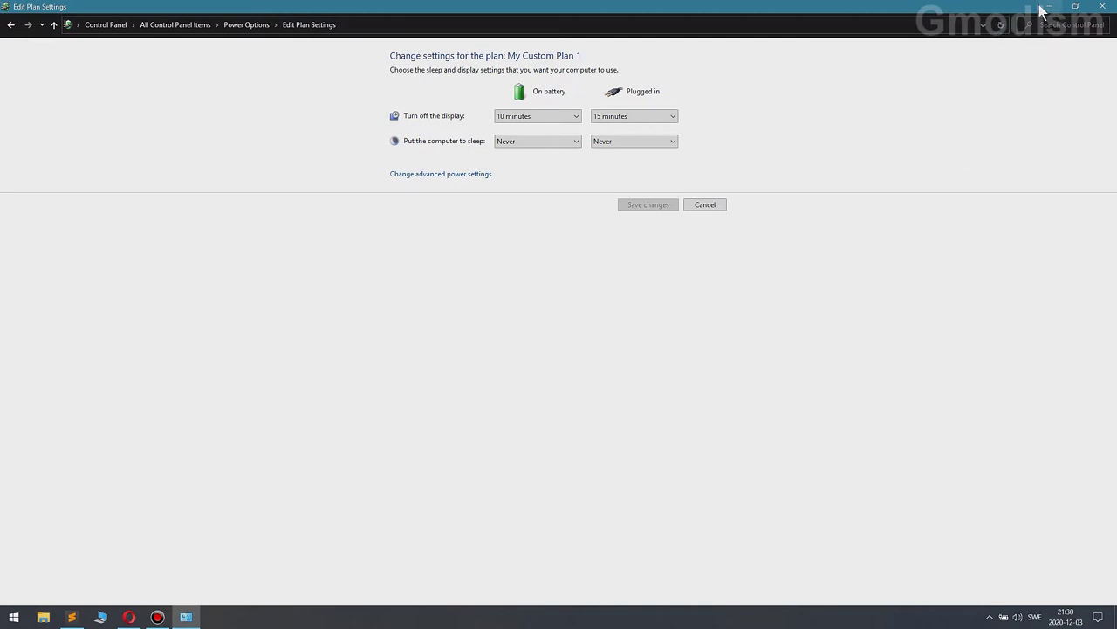
pyautogui.click(1102, 6)
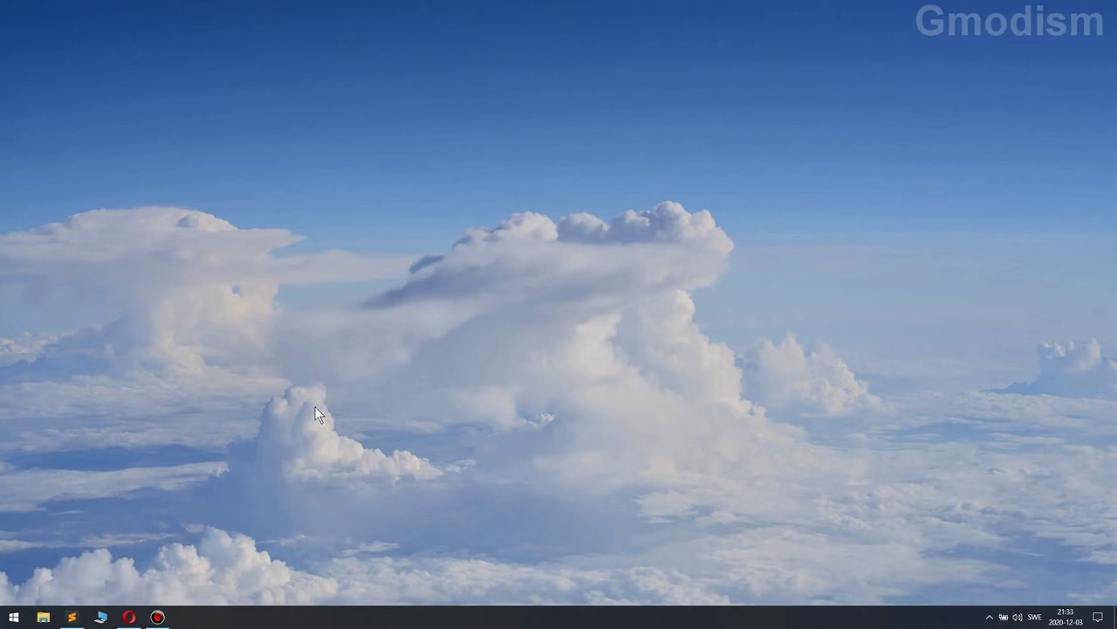
# Step: Search 'performance' and open Virtual Memory from the Performance Options Advanced tab
pyautogui.press('super')
pyautogui.write('performance')
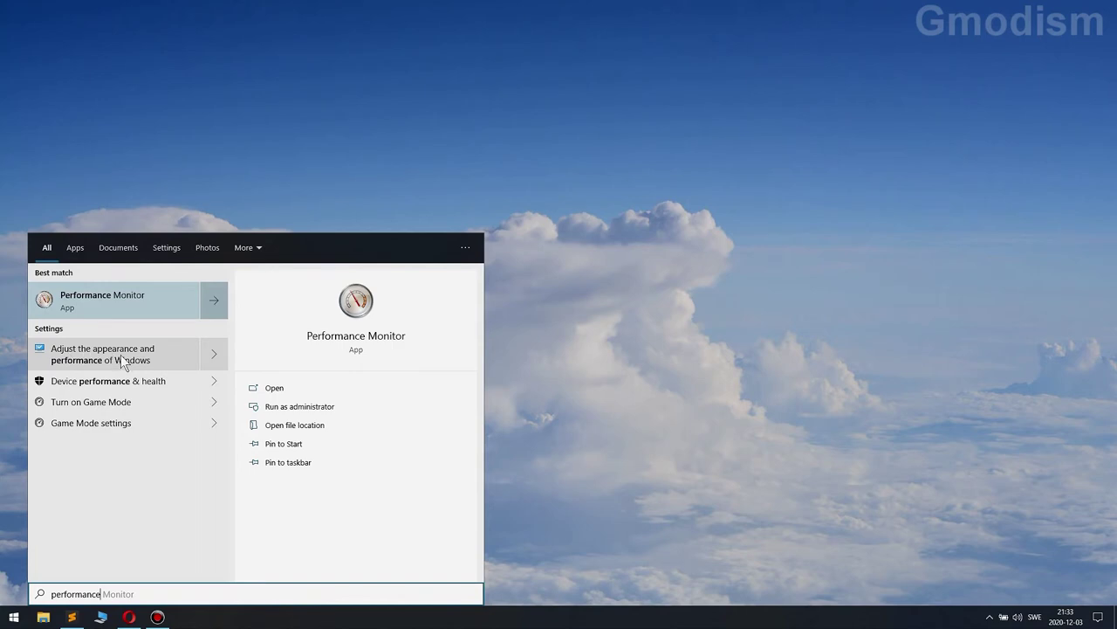
pyautogui.click(174, 351)
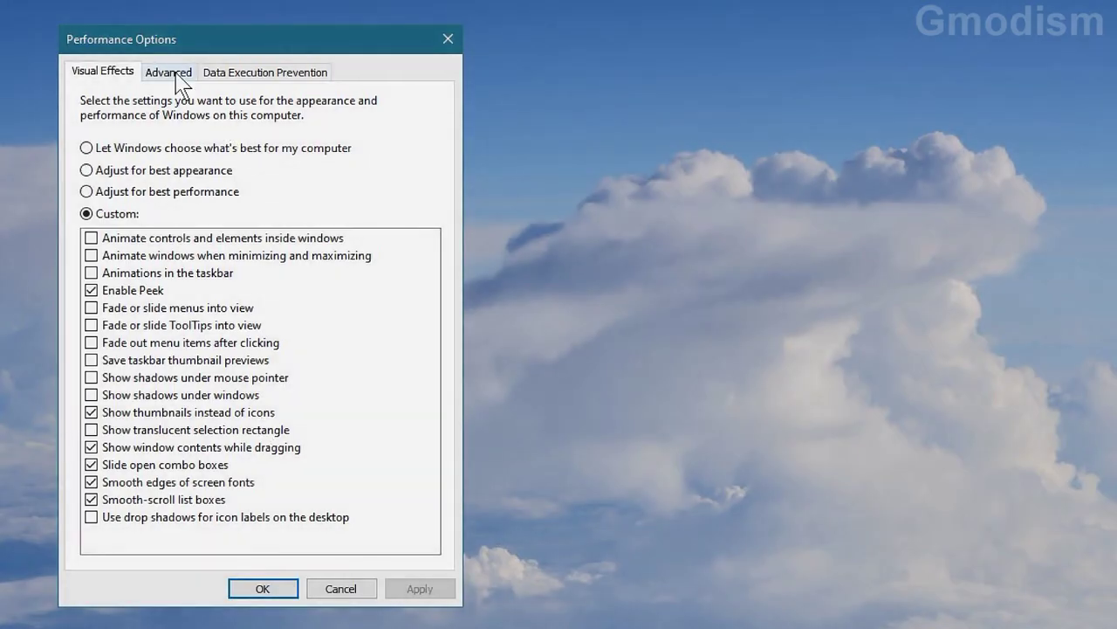
pyautogui.click(179, 79)
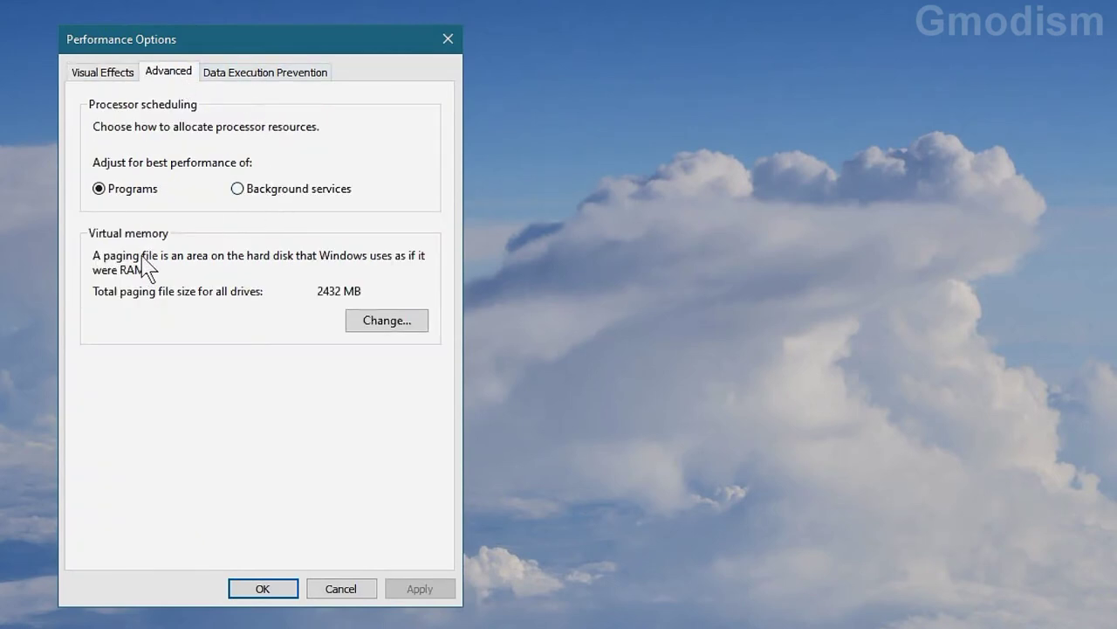
pyautogui.click(375, 321)
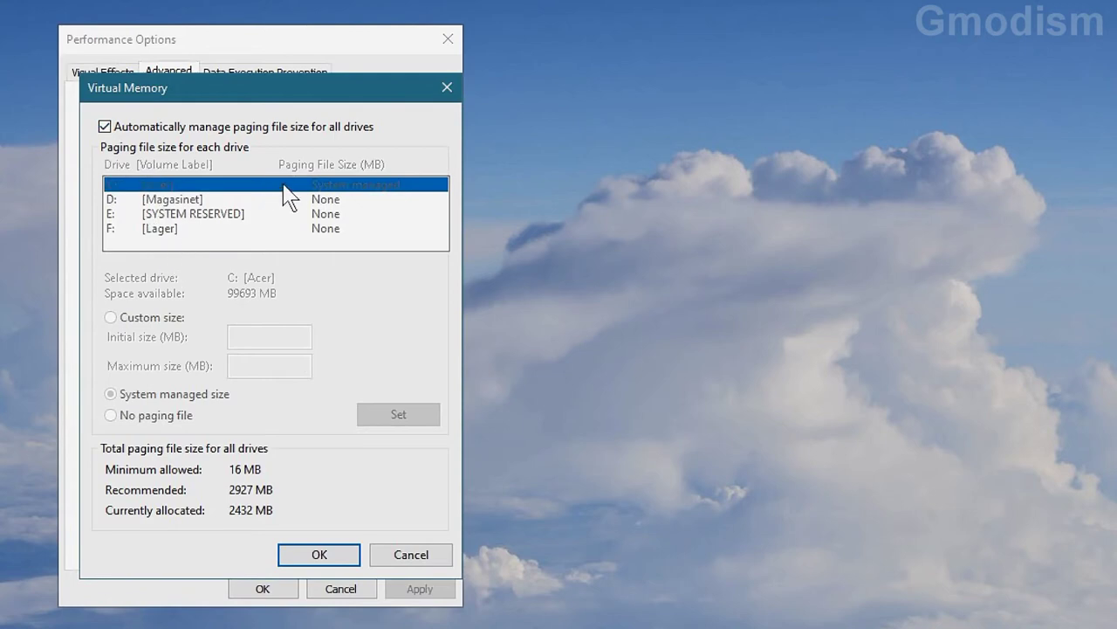
# Step: Inspect paging file settings for drives C:, D:, E: and F:, then cancel without changes
pyautogui.click(106, 127)
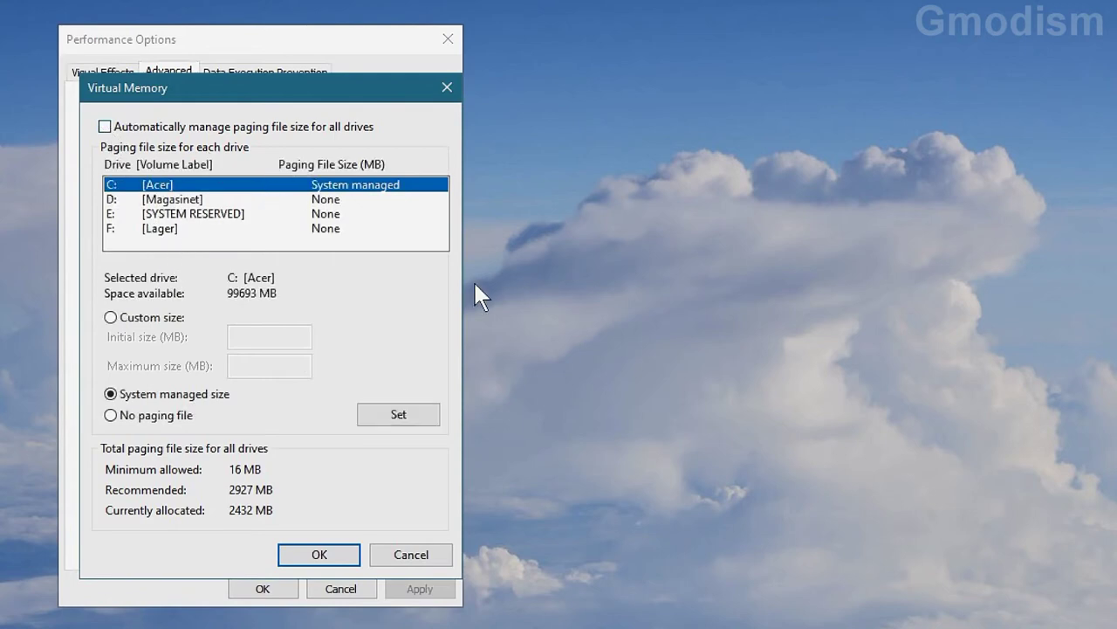
pyautogui.click(203, 200)
pyautogui.click(213, 214)
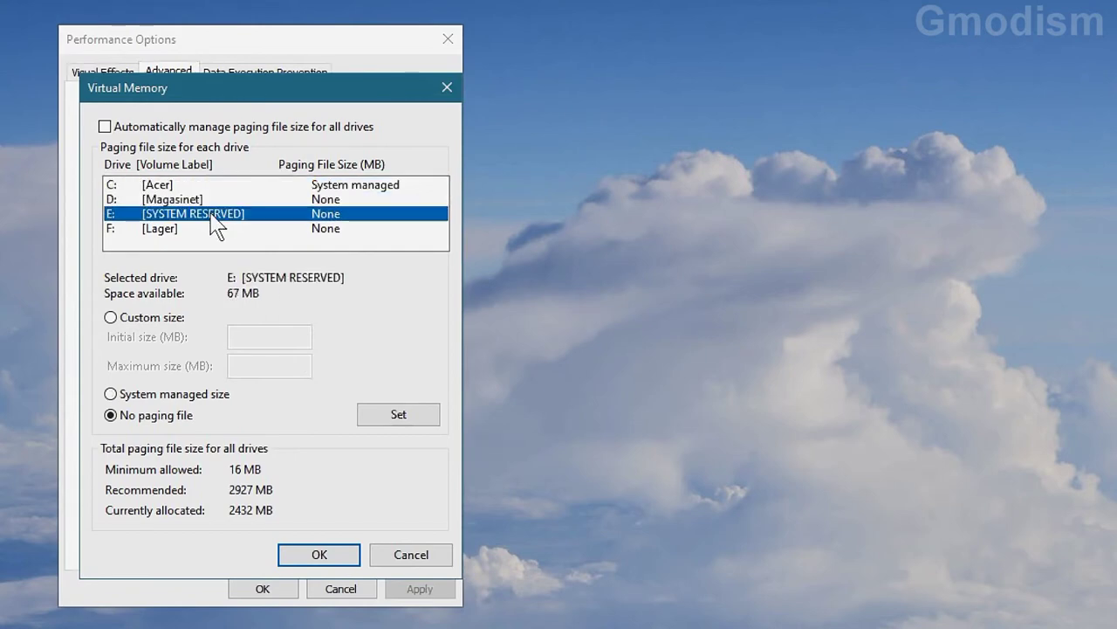
pyautogui.click(202, 228)
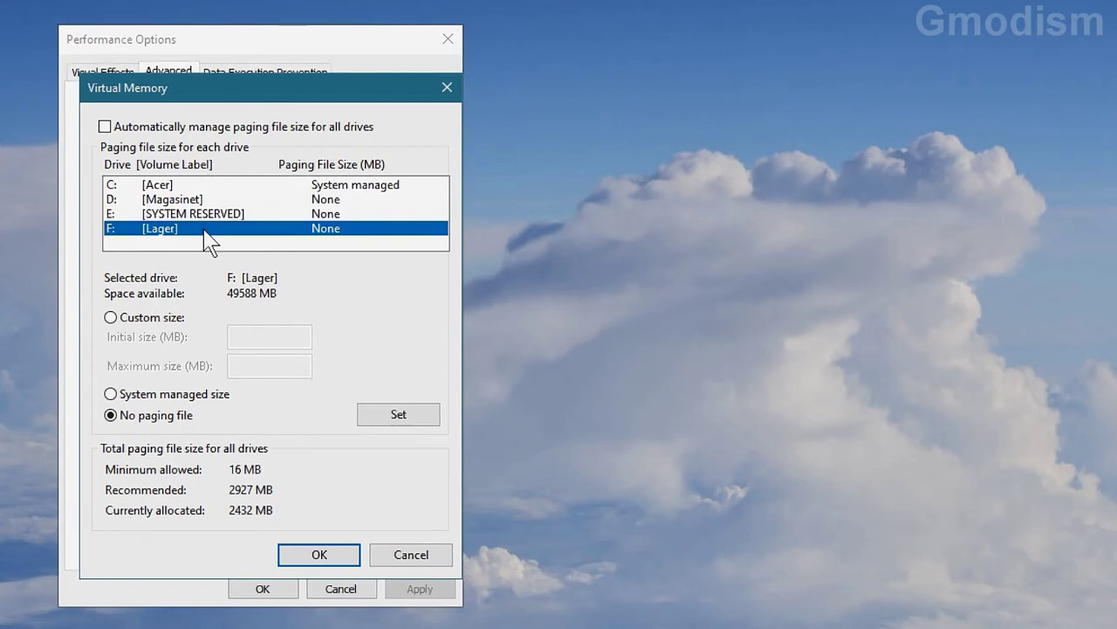
pyautogui.click(191, 201)
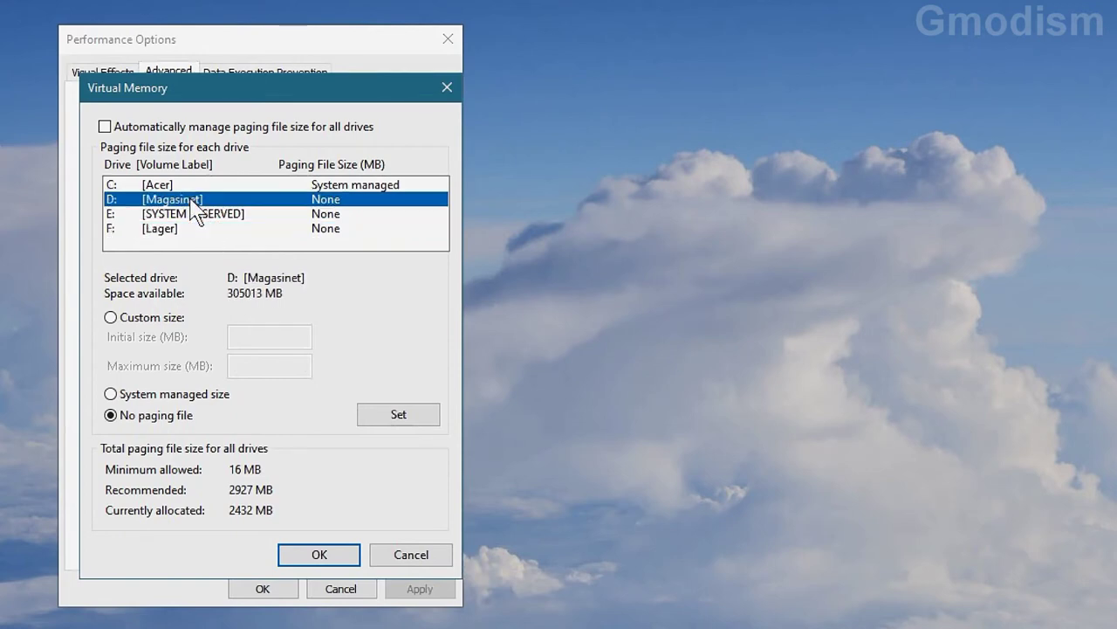
pyautogui.click(178, 229)
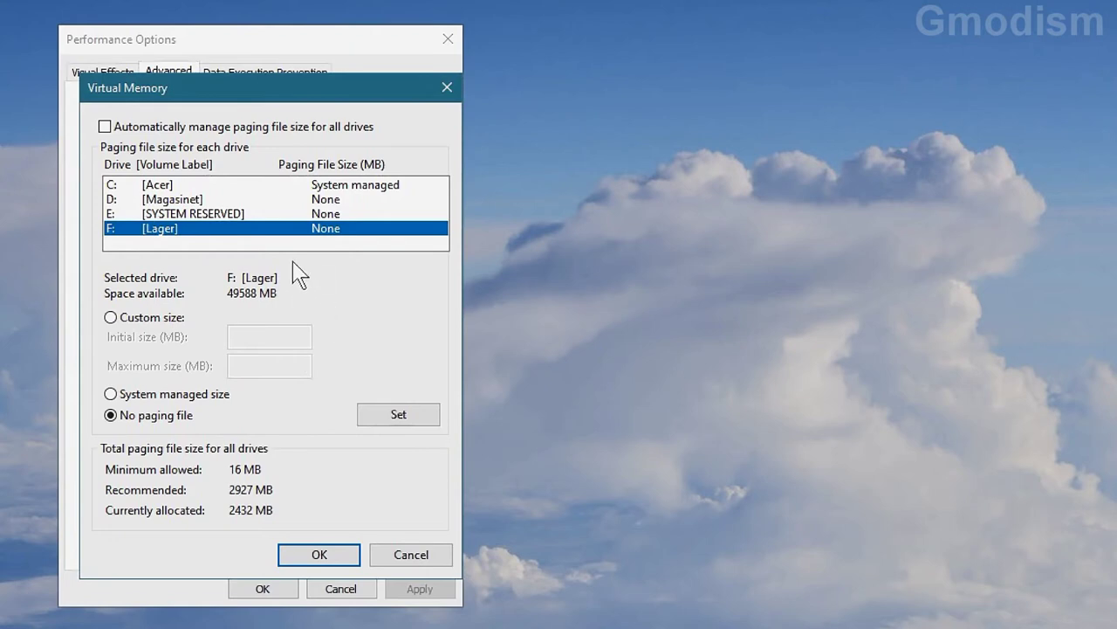
pyautogui.click(262, 185)
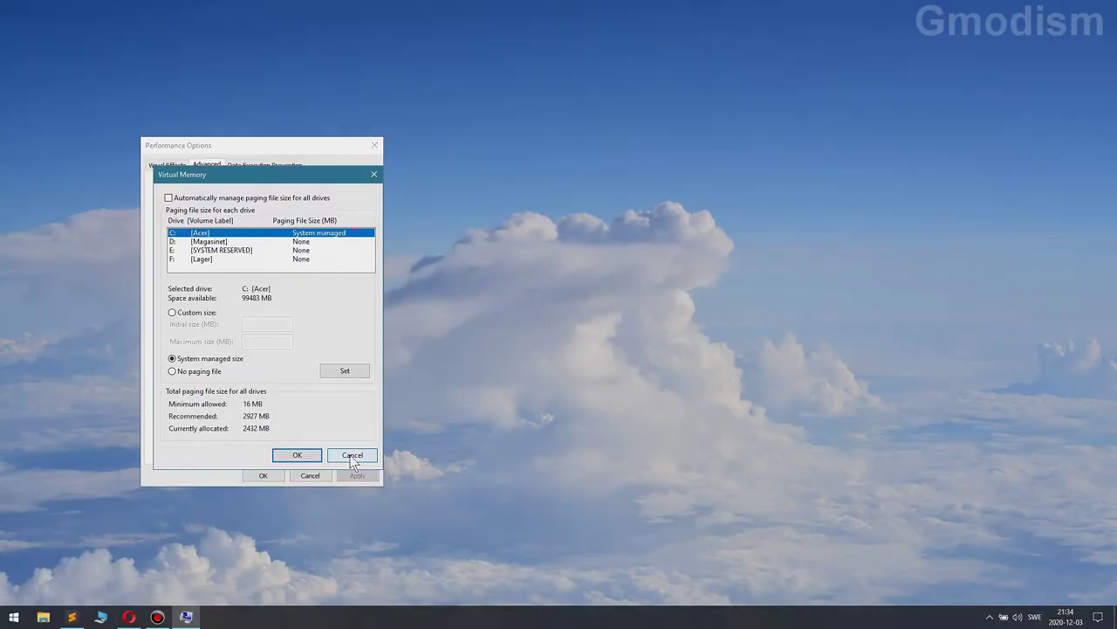
pyautogui.click(411, 554)
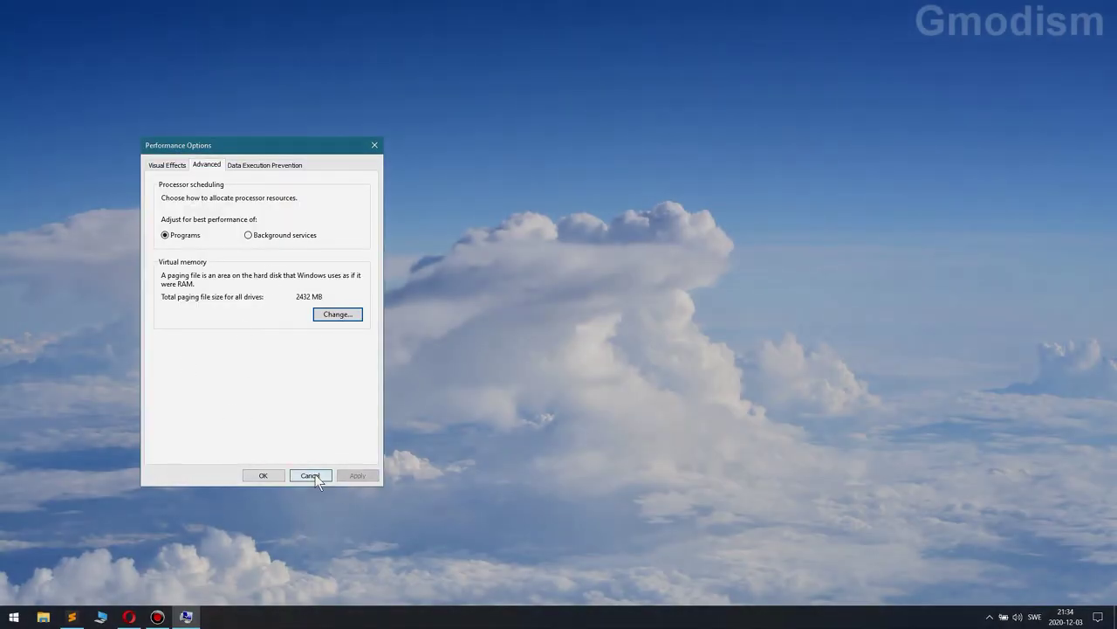
pyautogui.click(314, 474)
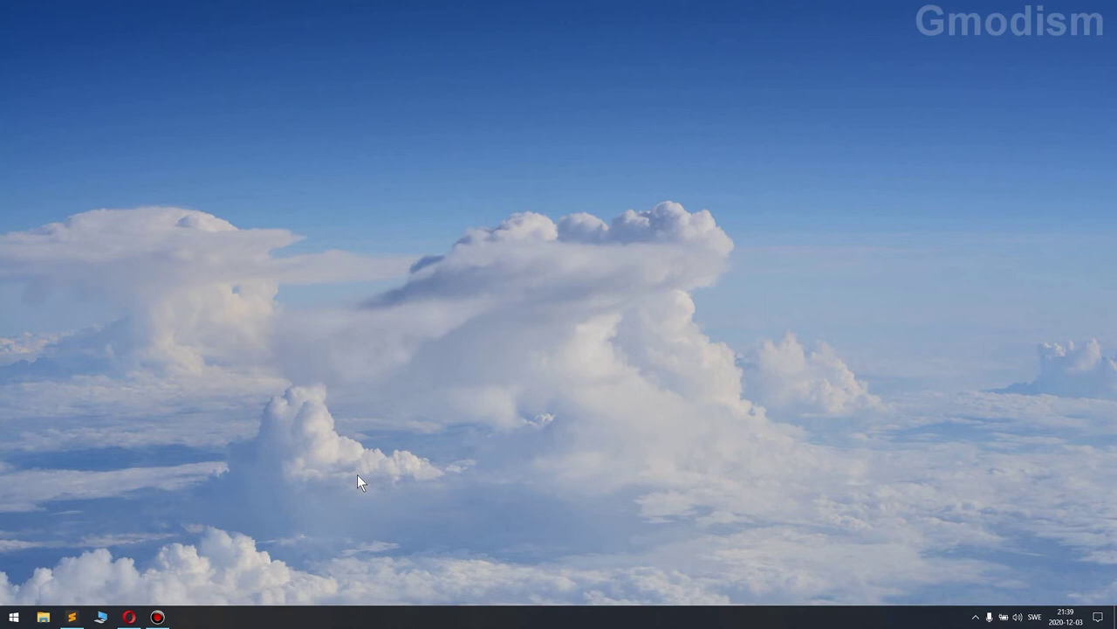
# Step: Open the Run prompt with Win+R
pyautogui.press('super+r')
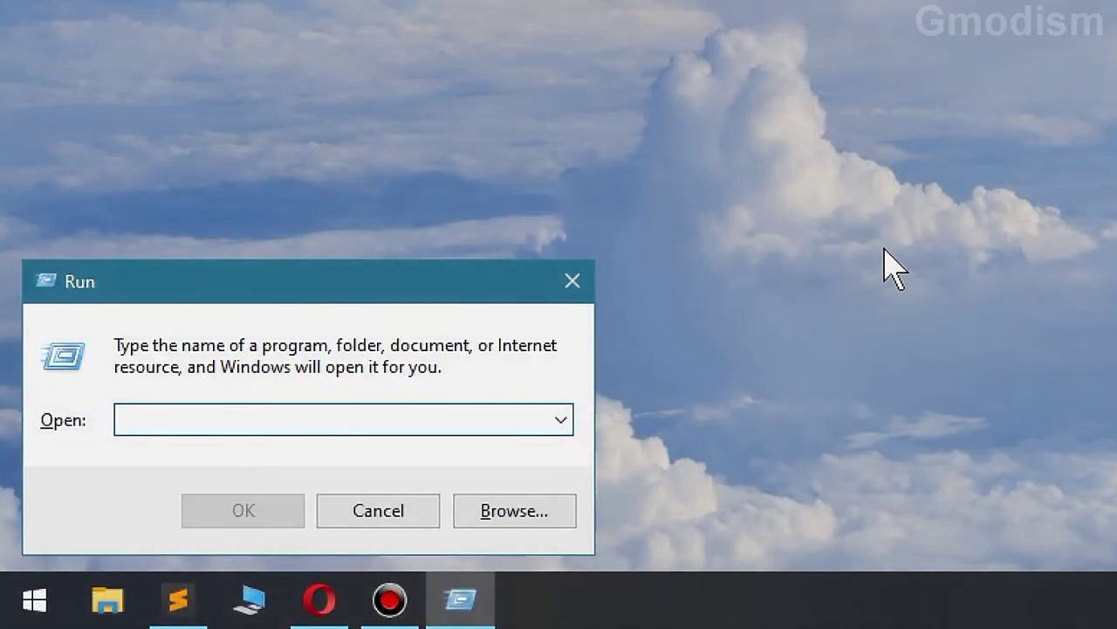
# Step: Launch regedit and expand HKEY_CURRENT_USER\Software\Microsoft
pyautogui.write('rege')
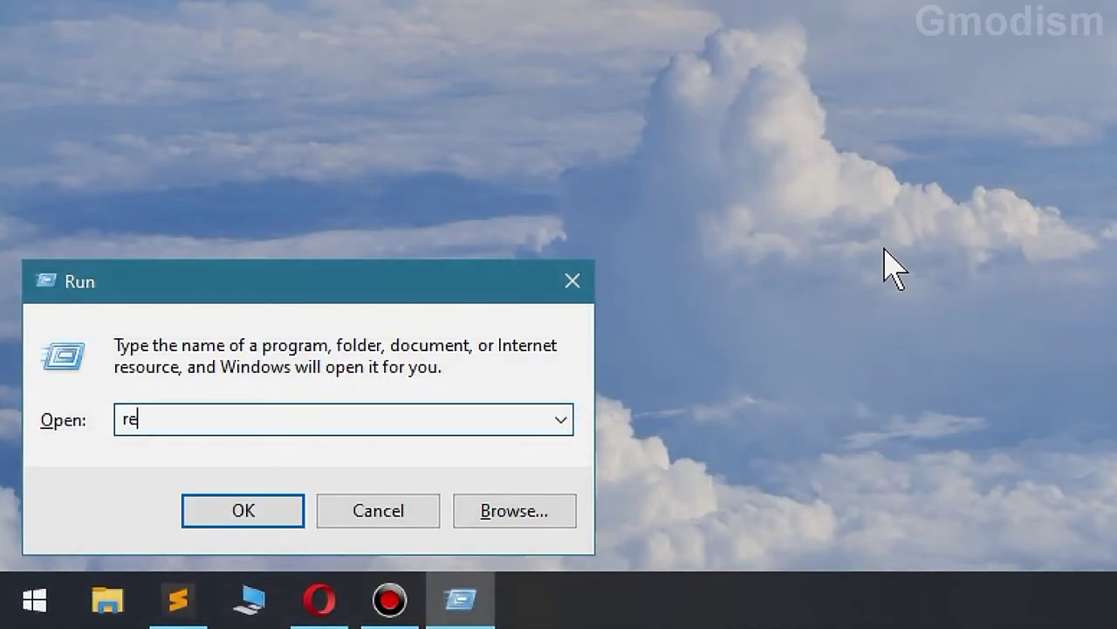
pyautogui.write('dit')
pyautogui.press('Return')
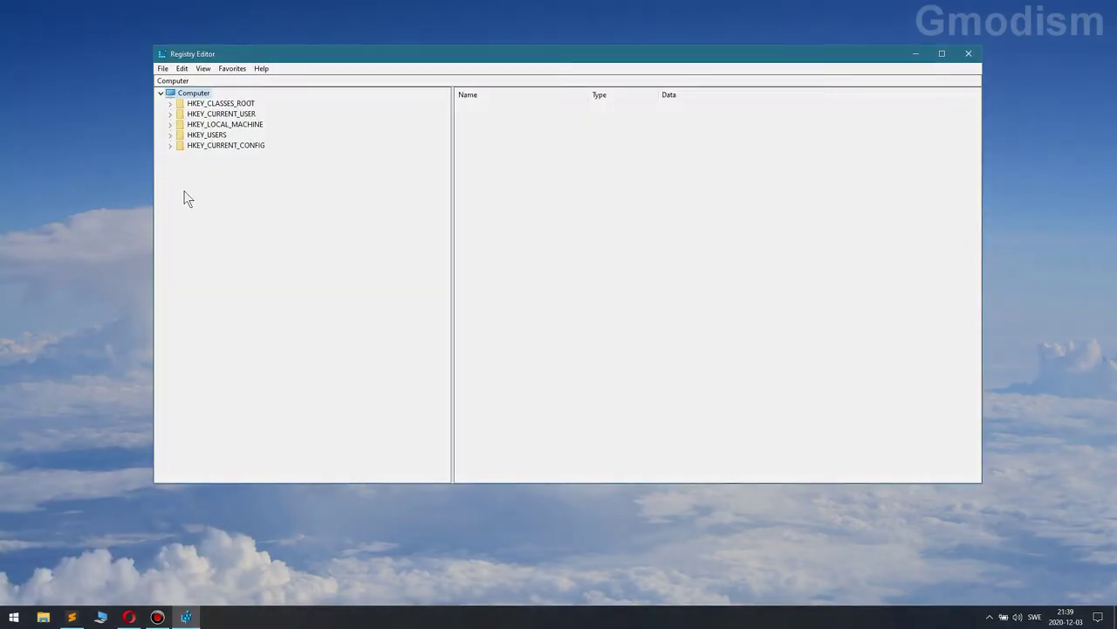
pyautogui.click(170, 114)
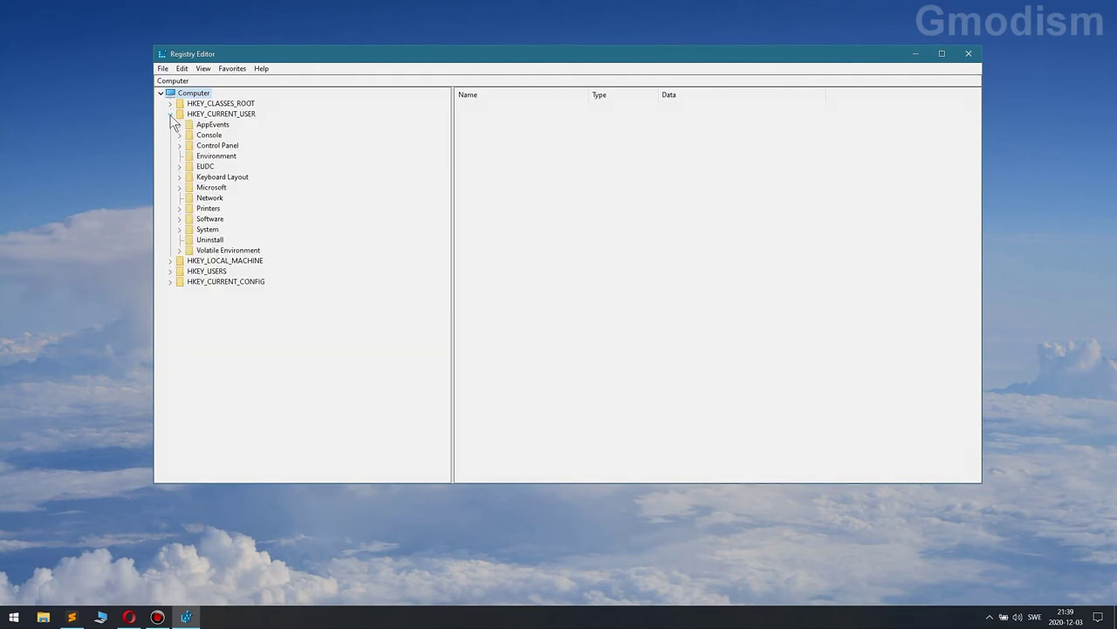
pyautogui.click(179, 218)
pyautogui.click(189, 469)
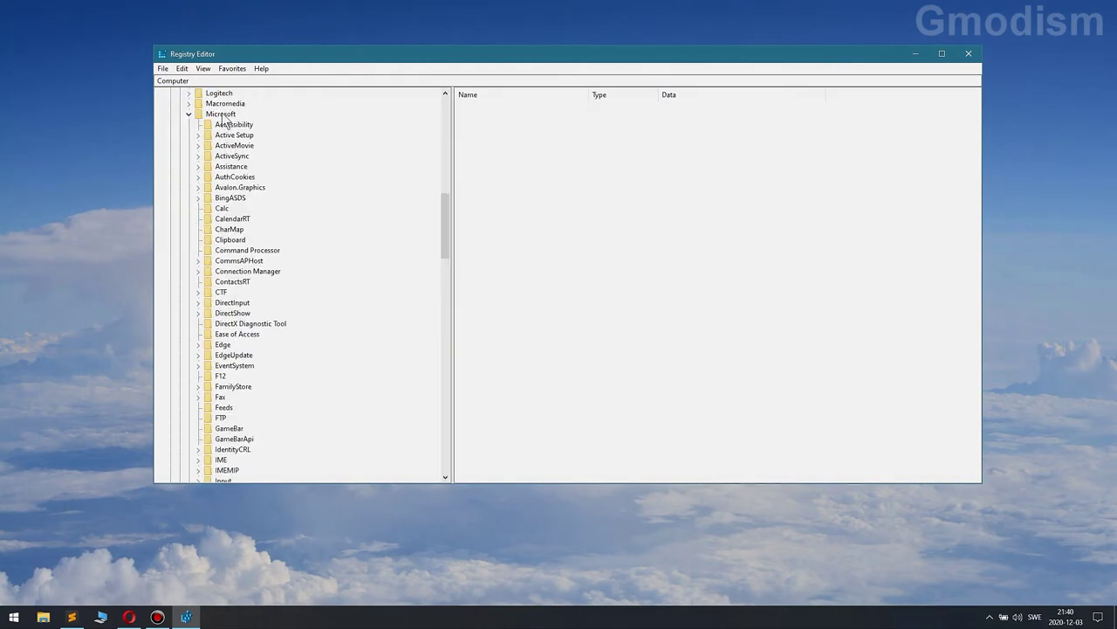
pyautogui.click(221, 115)
# Step: Navigate through Windows\CurrentVersion to the Policies key
pyautogui.scroll(-20, 222, 122)
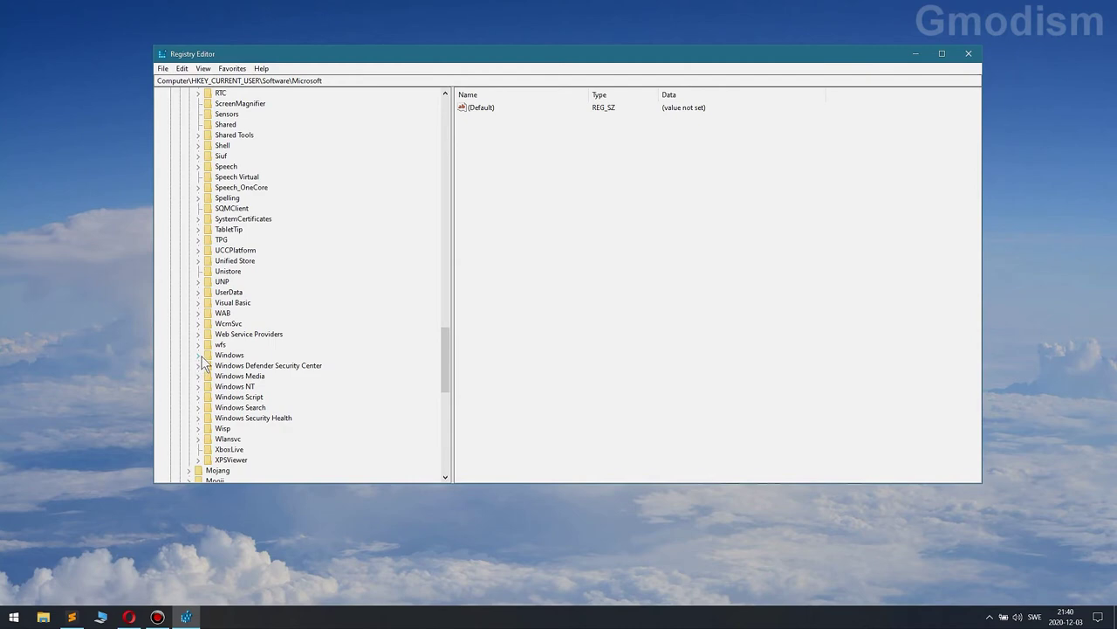
pyautogui.click(199, 355)
pyautogui.doubleClick(247, 375)
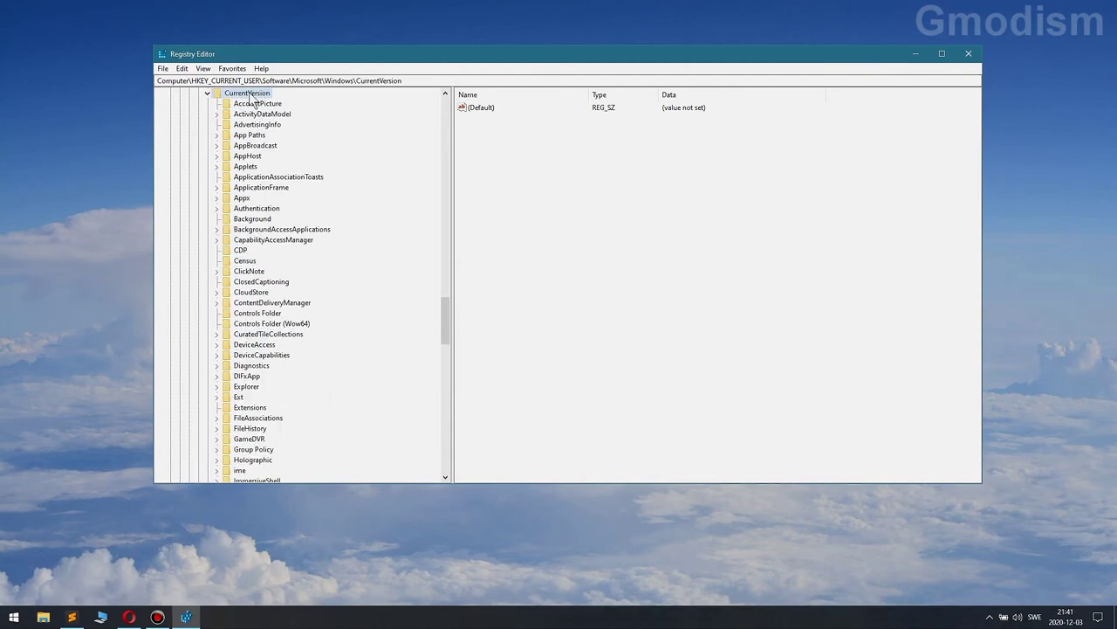
pyautogui.scroll(-6, 259, 366)
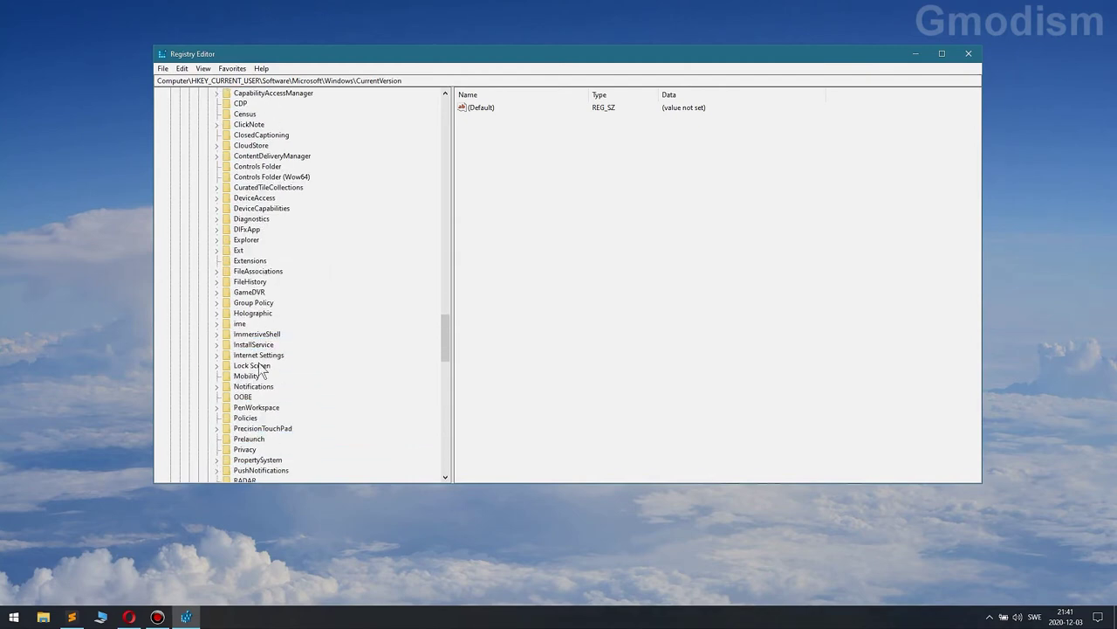
pyautogui.scroll(-1, 258, 461)
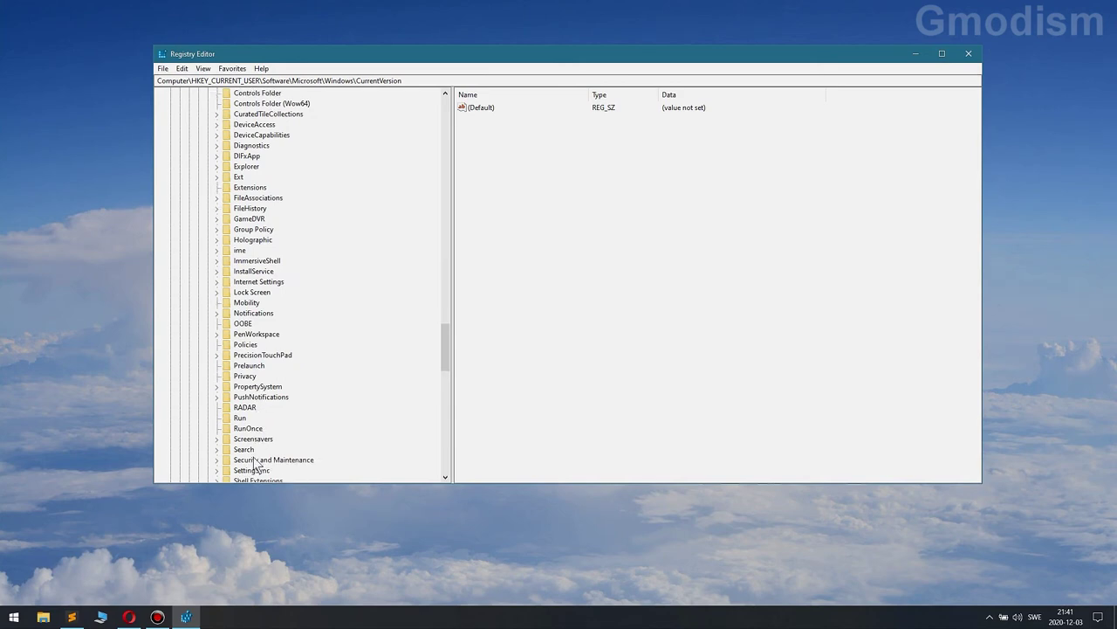
pyautogui.click(235, 338)
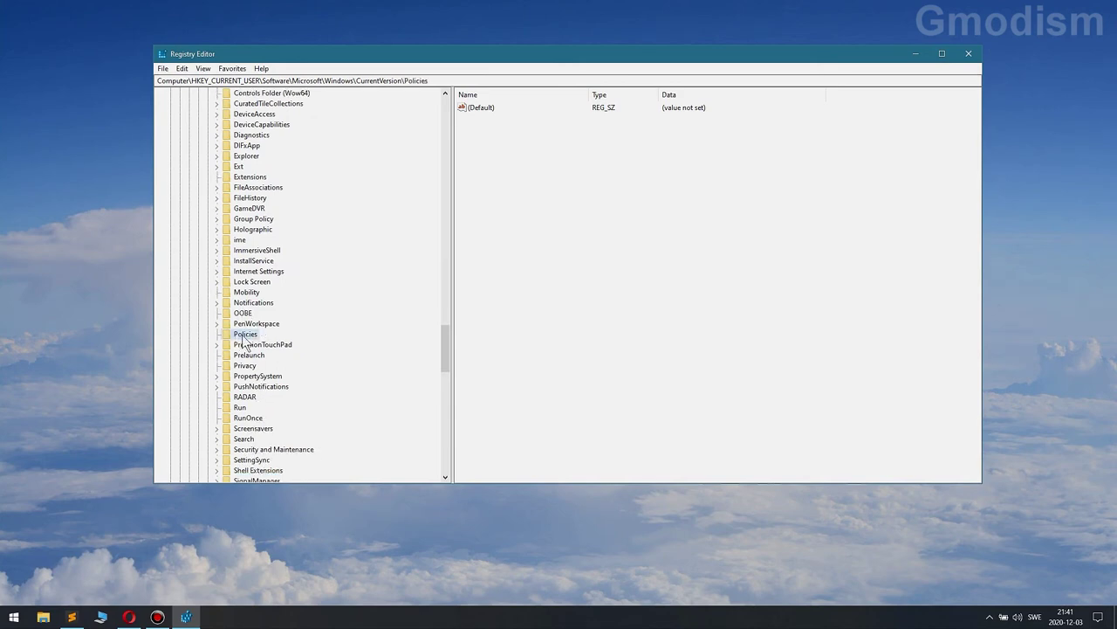
# Step: Add a new subkey named Explorer under the CurrentVersion\Policies registry key
pyautogui.rightClick(245, 340)
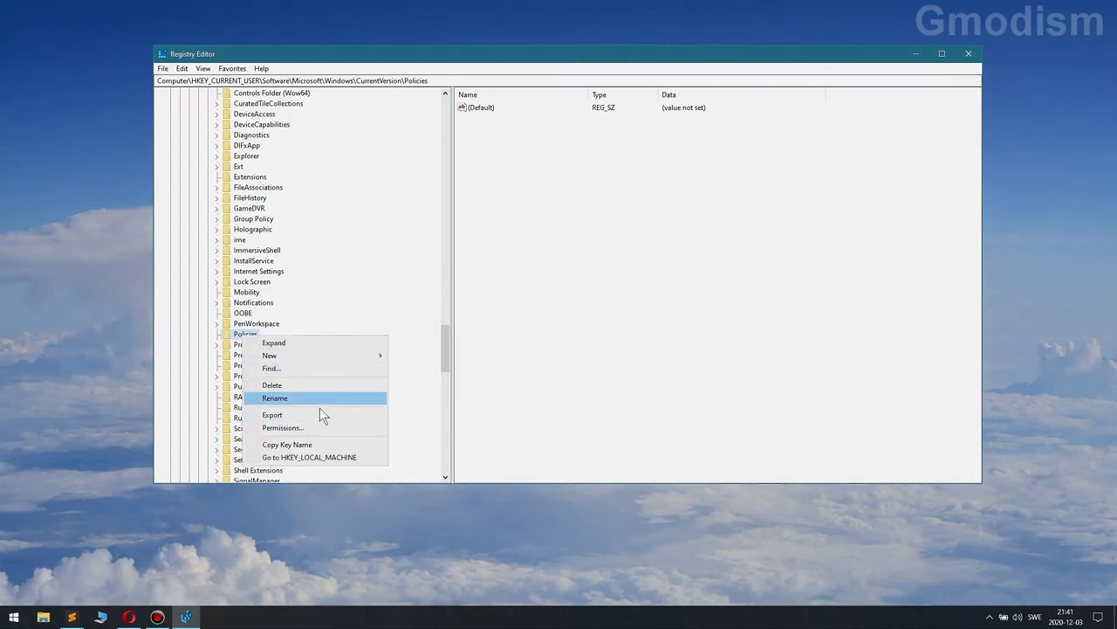
pyautogui.moveTo(305, 359)
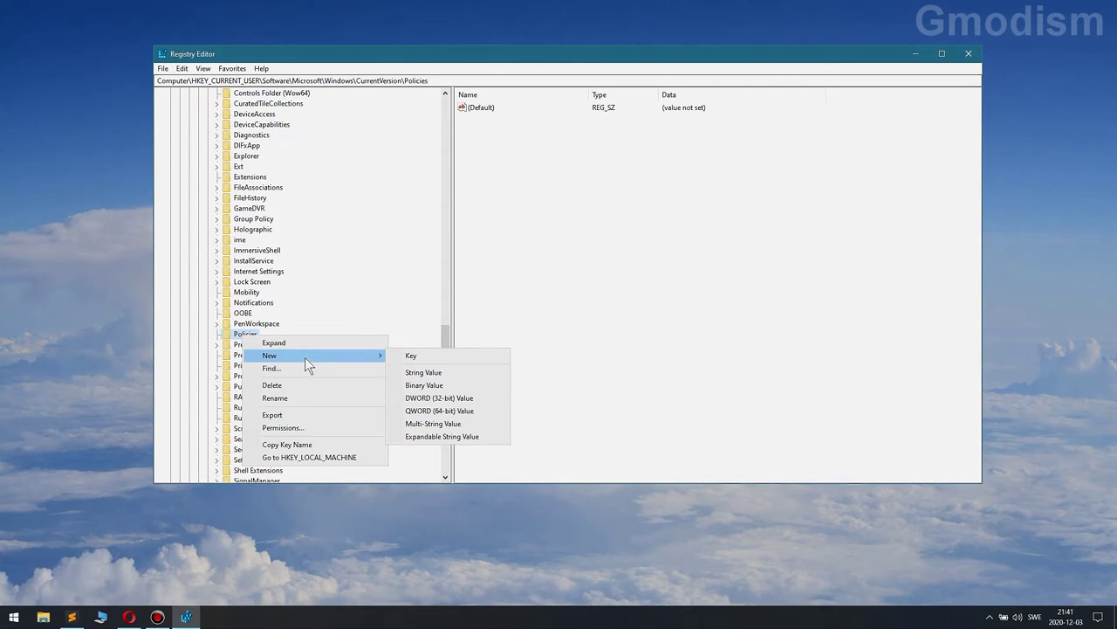
pyautogui.click(412, 355)
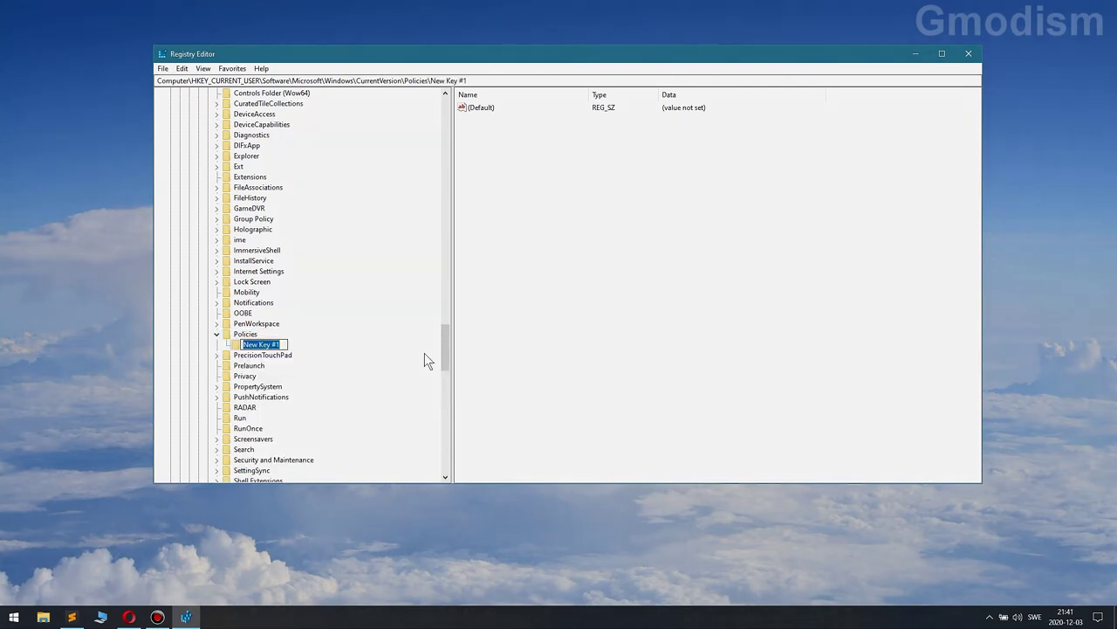
pyautogui.write('Explorer')
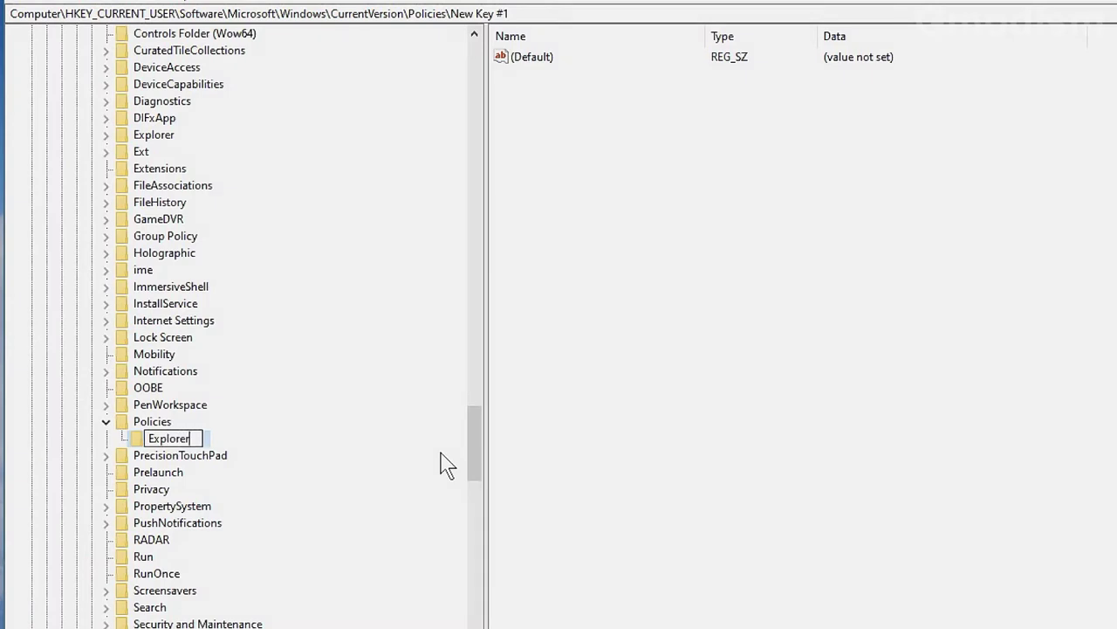
pyautogui.press('Return')
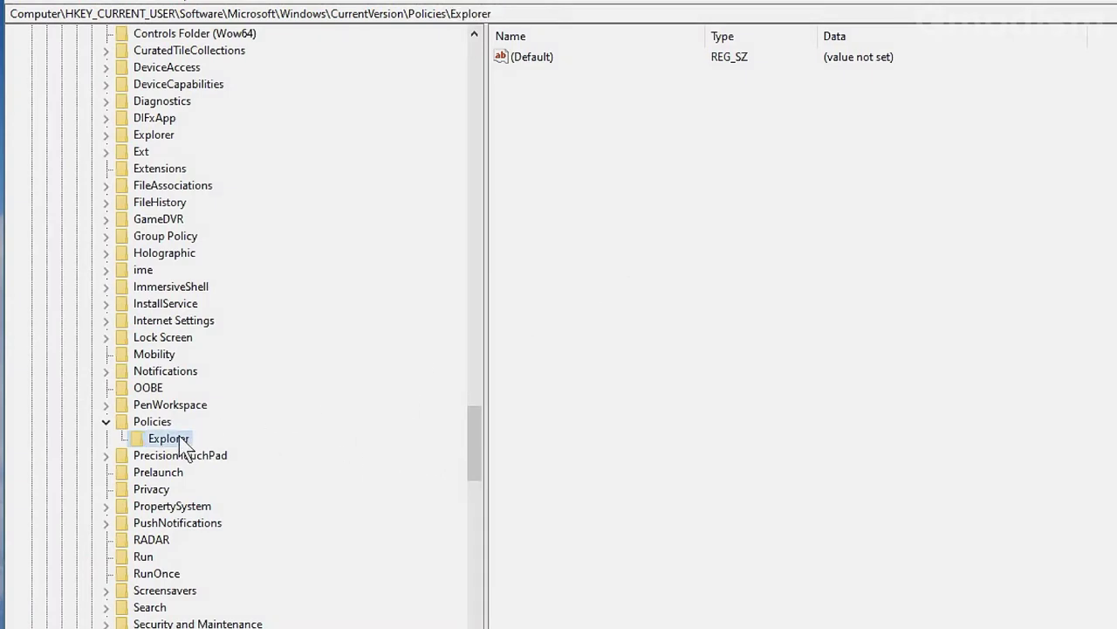
# Step: Create a DWORD (32-bit) value named NoLowDiskSpaceChecks in the Explorer key
pyautogui.click(799, 284)
pyautogui.rightClick(799, 277)
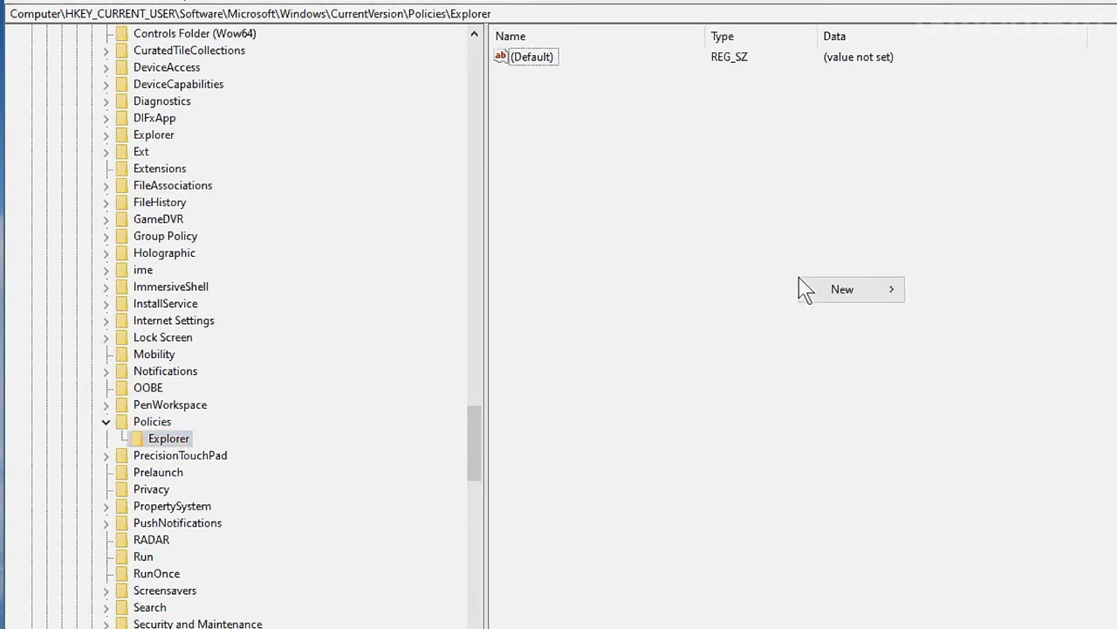
pyautogui.moveTo(863, 289)
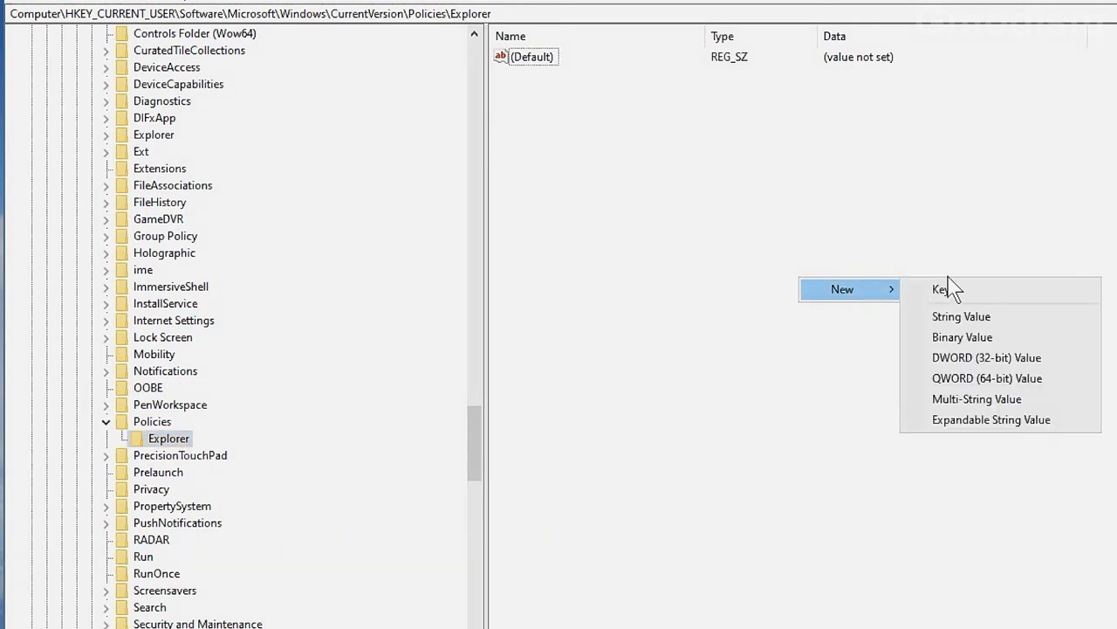
pyautogui.click(989, 358)
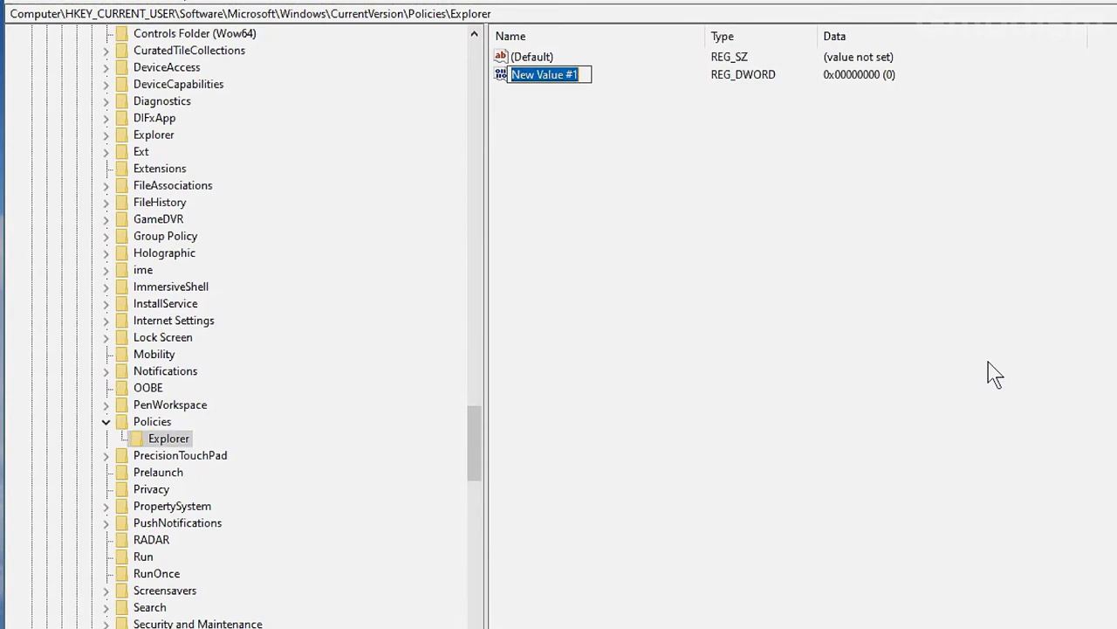
pyautogui.write('NoLowDiskSpaceChecks')
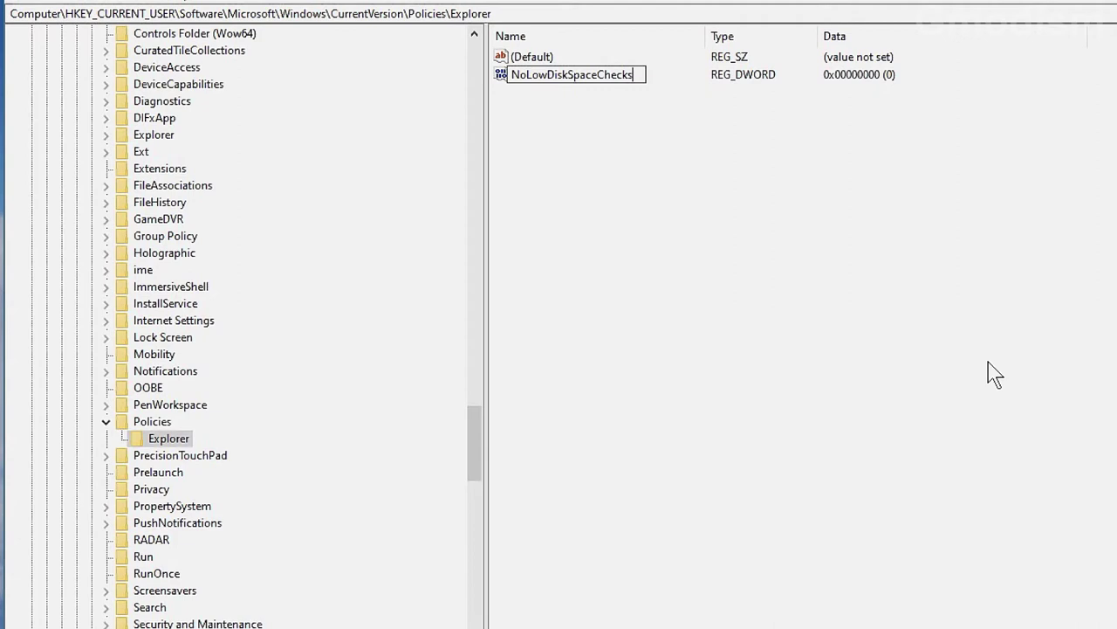
pyautogui.press('Return')
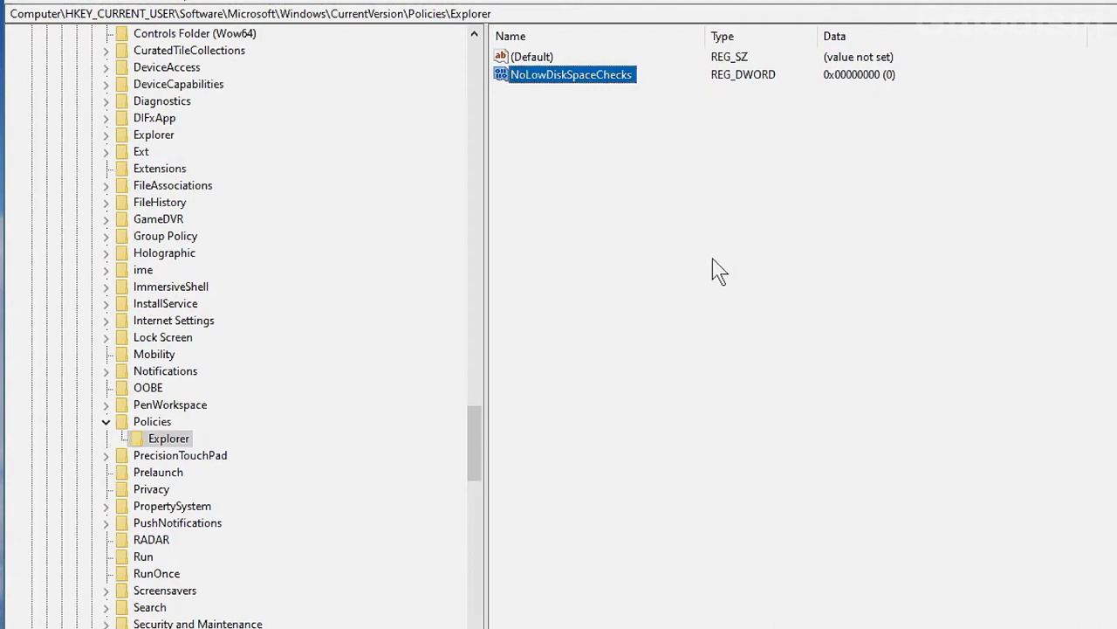
# Step: Change the NoLowDiskSpaceChecks value data from 0 to 1 and save it
pyautogui.click(702, 262)
pyautogui.doubleClick(590, 76)
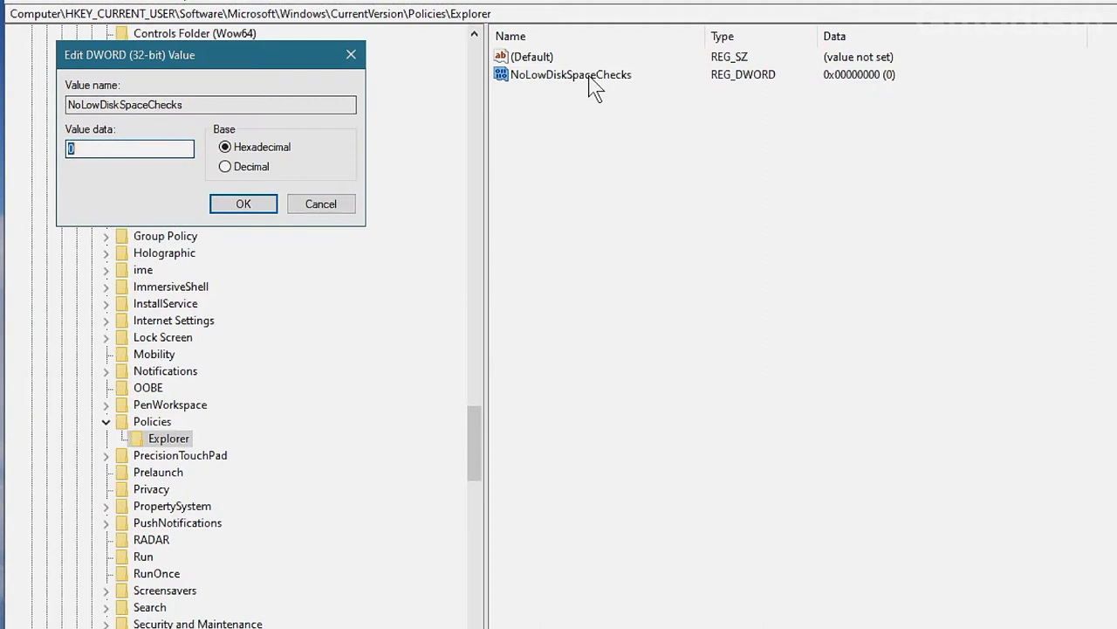
pyautogui.click(258, 106)
pyautogui.click(138, 150)
pyautogui.press('BackSpace')
pyautogui.write('1')
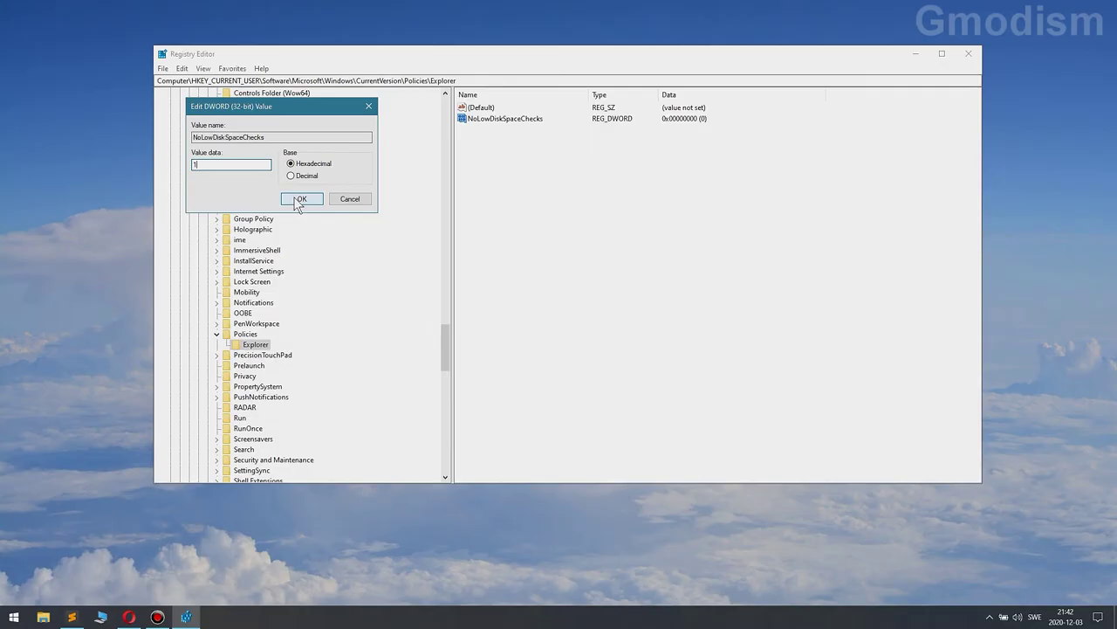
pyautogui.click(243, 203)
pyautogui.click(617, 215)
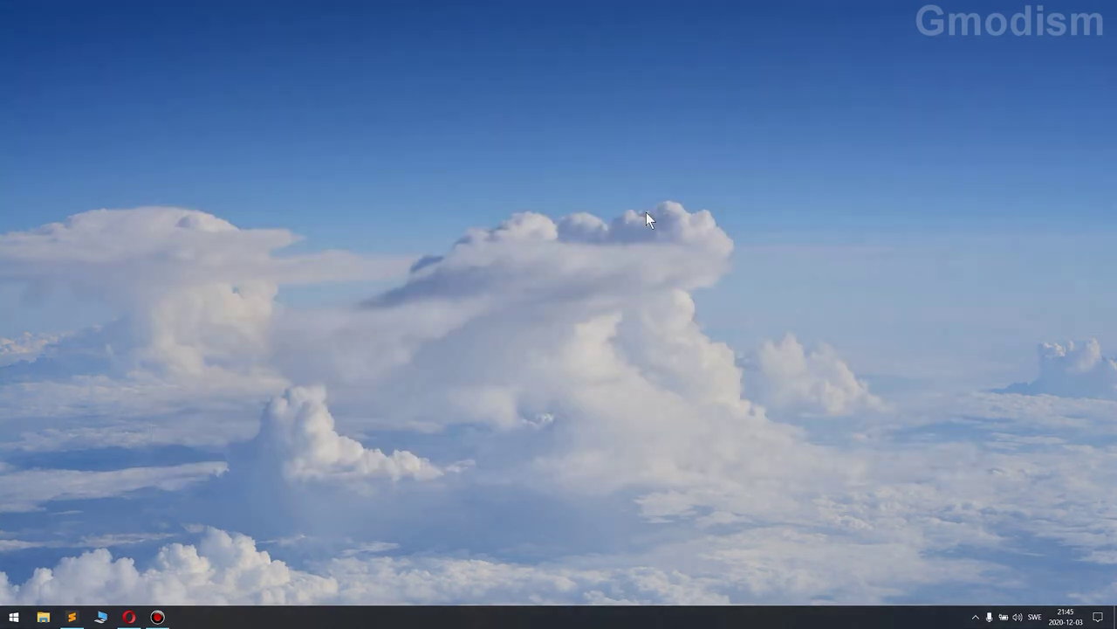
# Step: Launch the Services console by running services.msc from the Run prompt
pyautogui.press('super+r')
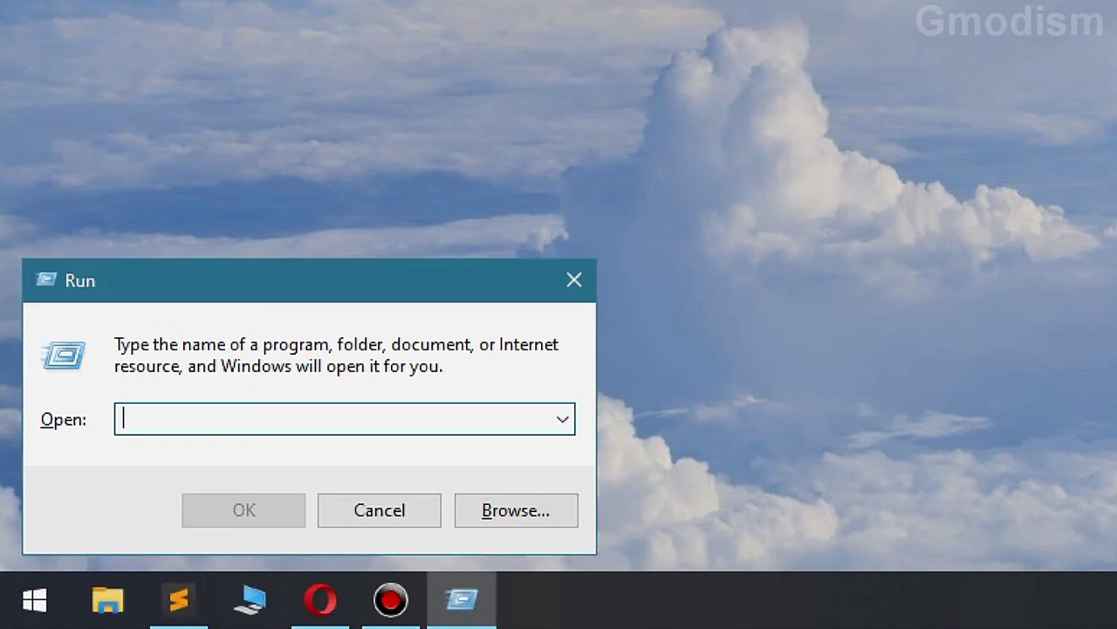
pyautogui.write('services')
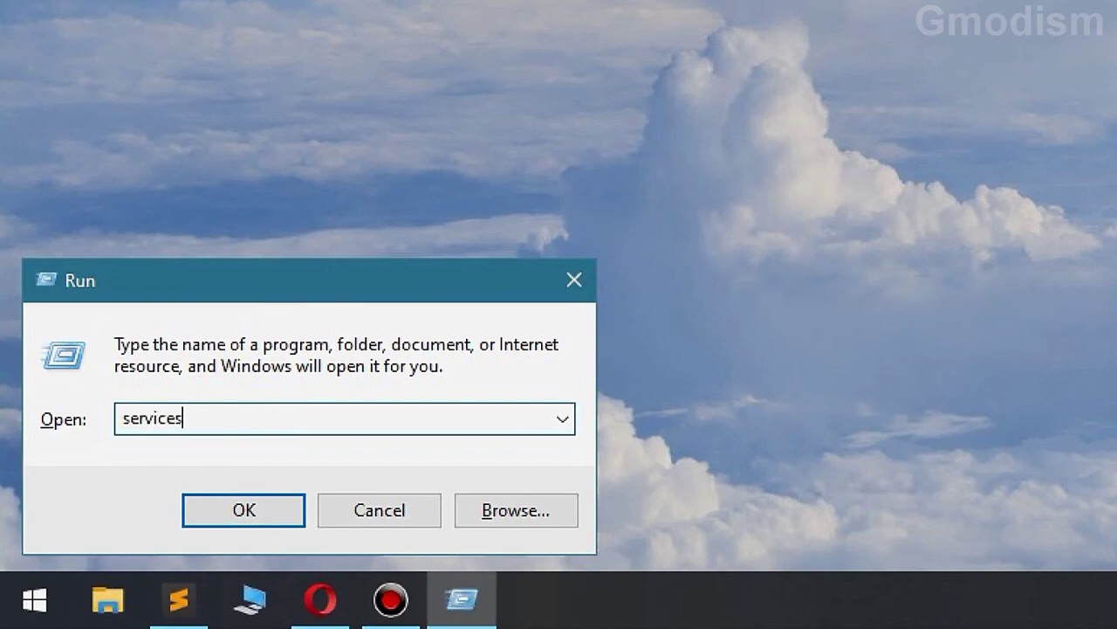
pyautogui.write('.msc')
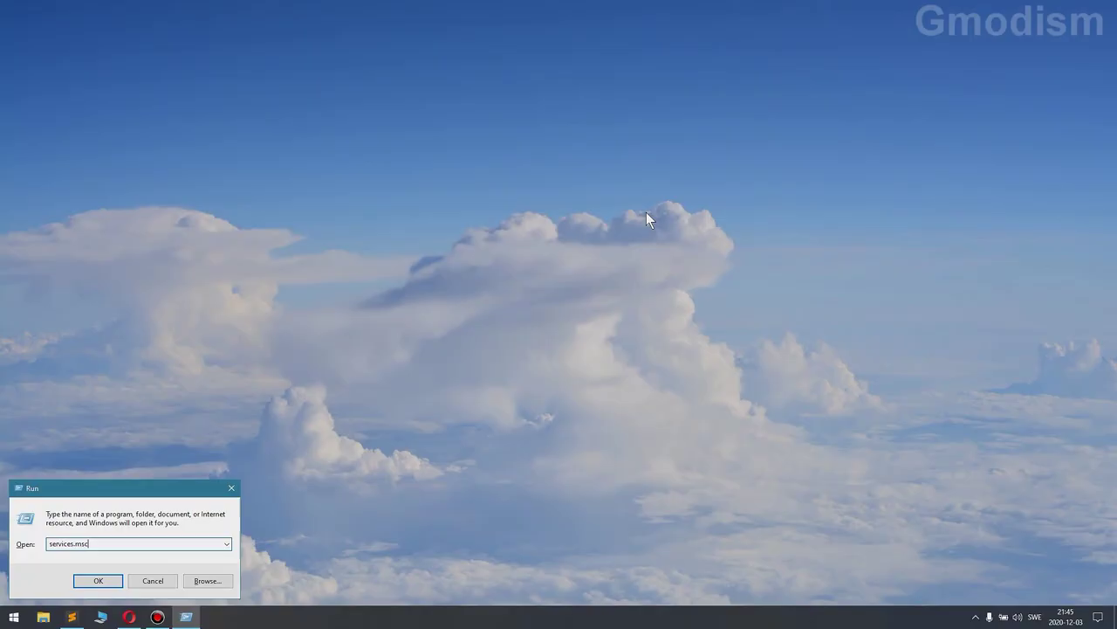
pyautogui.press('Return')
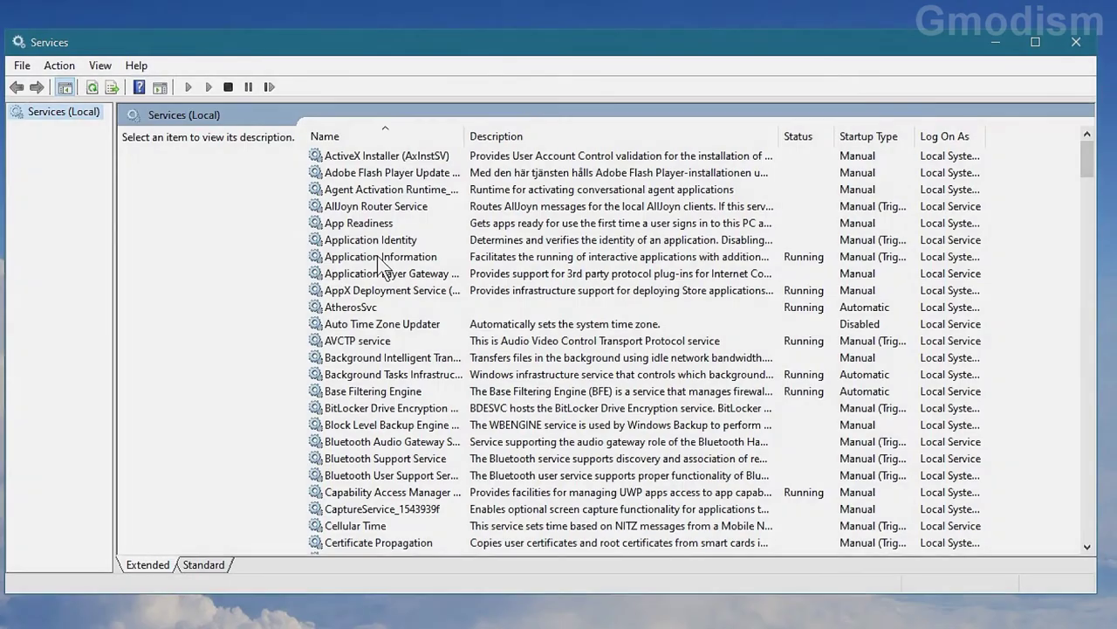
# Step: Find SysMain in the services list and choose Disabled as its startup type in its properties
pyautogui.click(472, 218)
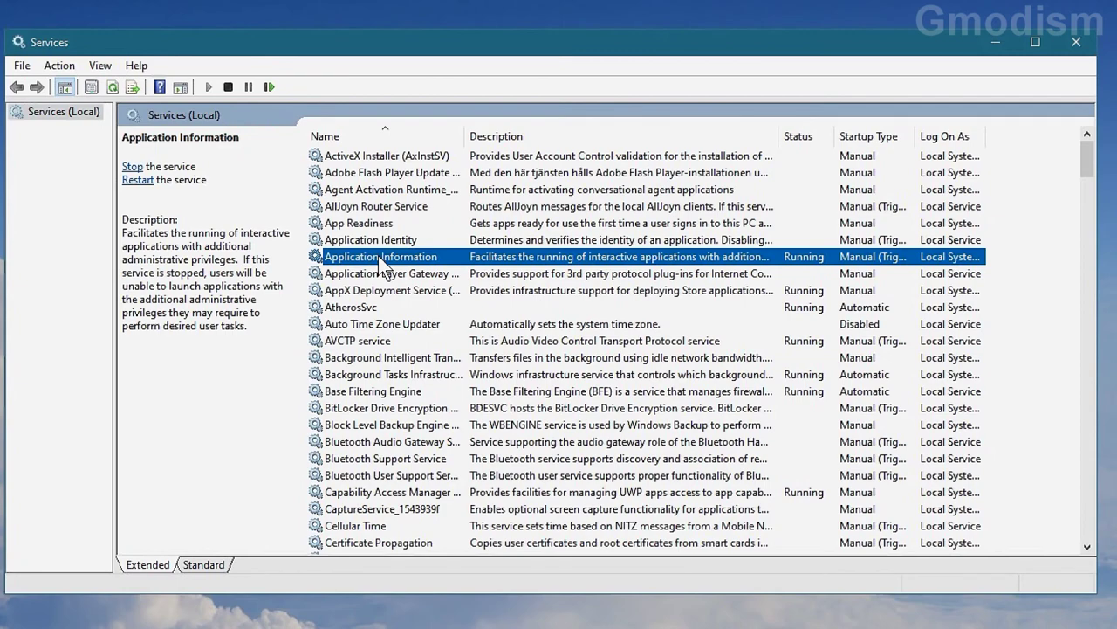
pyautogui.press('s')
pyautogui.press('y')
pyautogui.press('s')
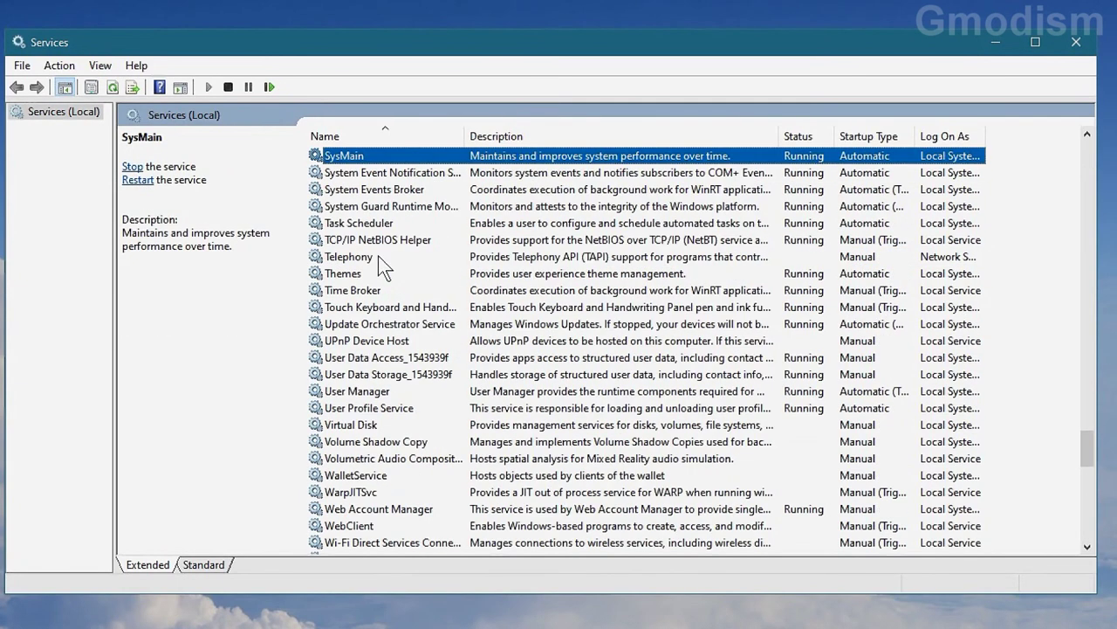
pyautogui.doubleClick(743, 157)
pyautogui.click(531, 311)
pyautogui.click(531, 350)
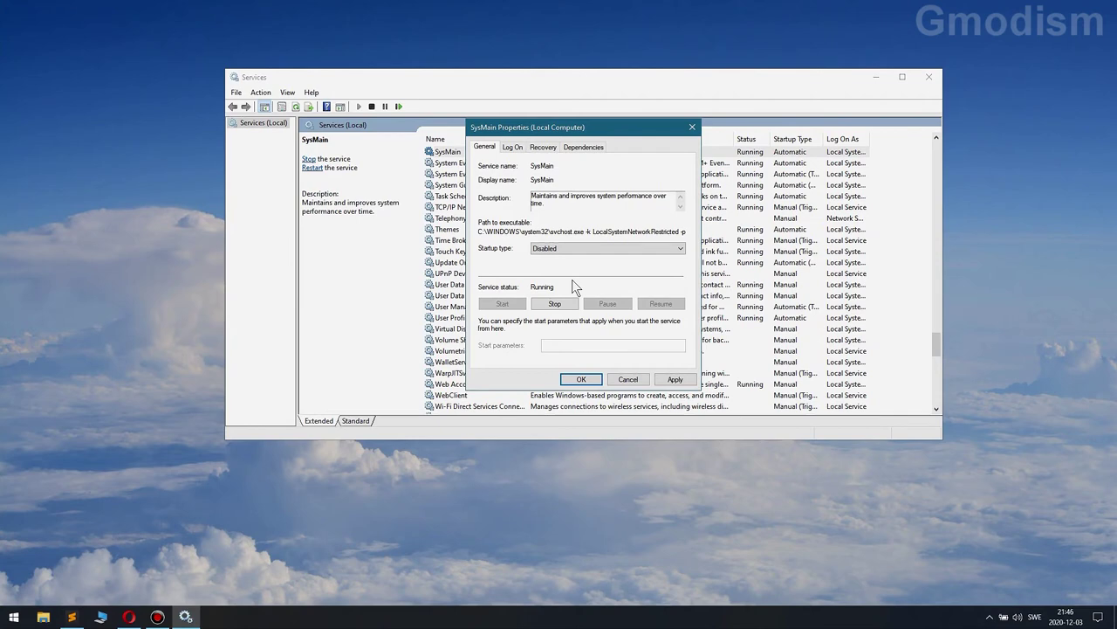
# Step: Apply the Disabled startup type, stop the SysMain service, and close its properties with OK
pyautogui.click(676, 379)
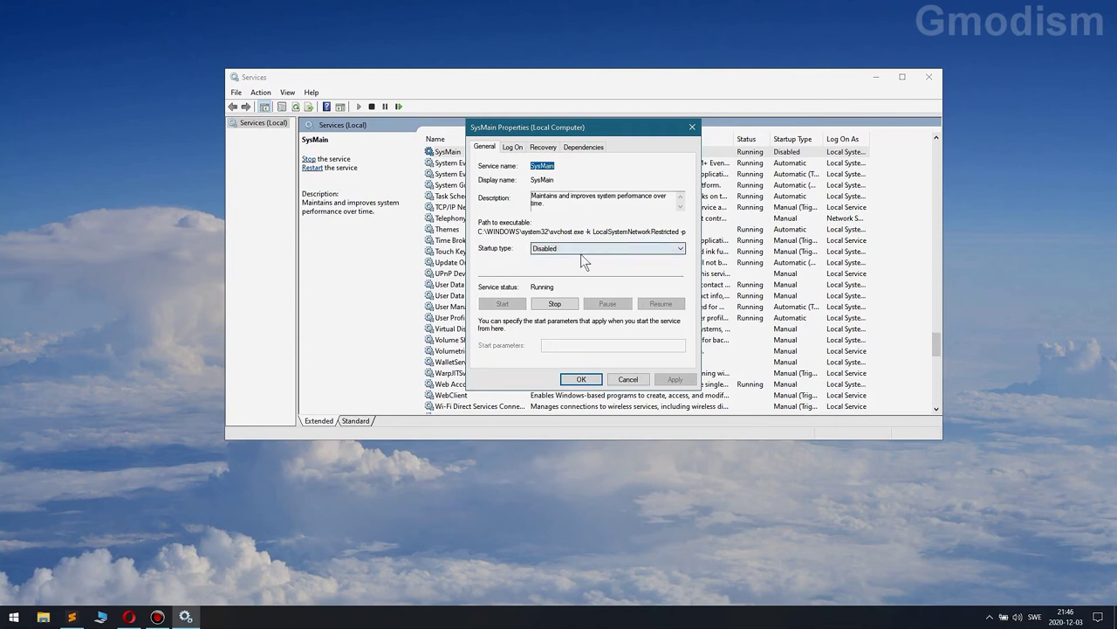
pyautogui.click(554, 303)
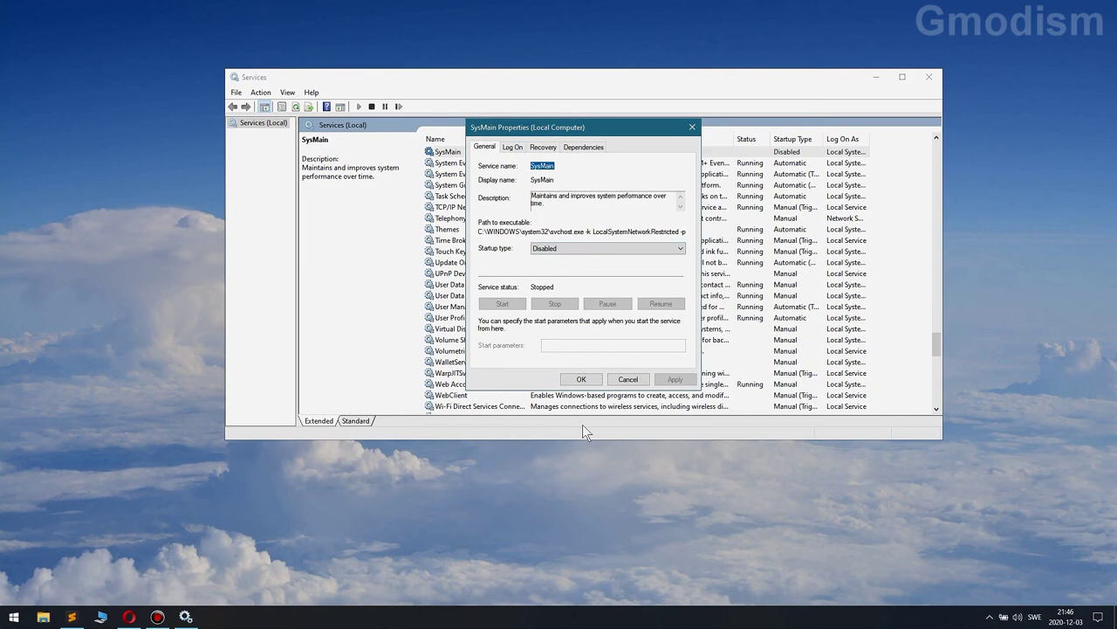
pyautogui.click(582, 379)
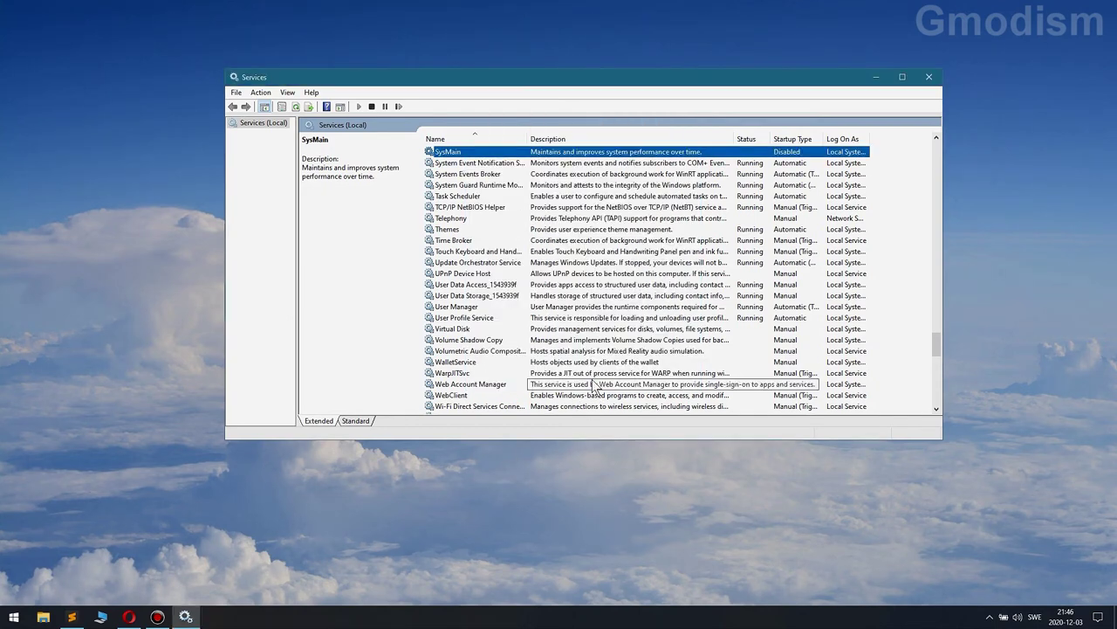
# Step: Close the Services console window
pyautogui.click(929, 78)
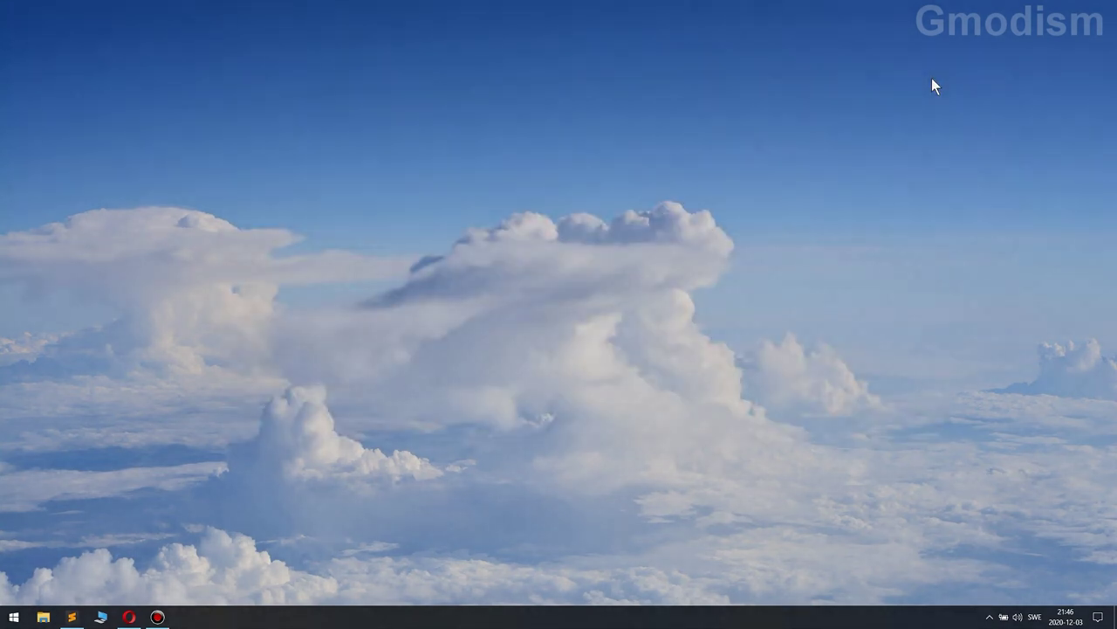